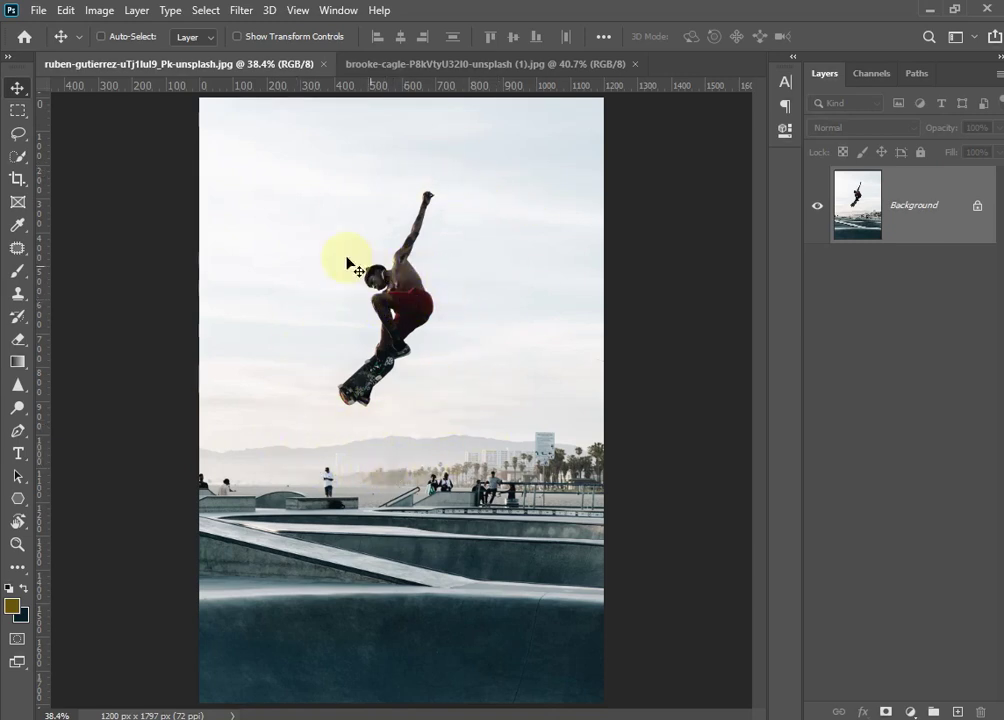
# Draw a loose Lasso loop around the airborne skateboarder
pyautogui.click(18, 133)
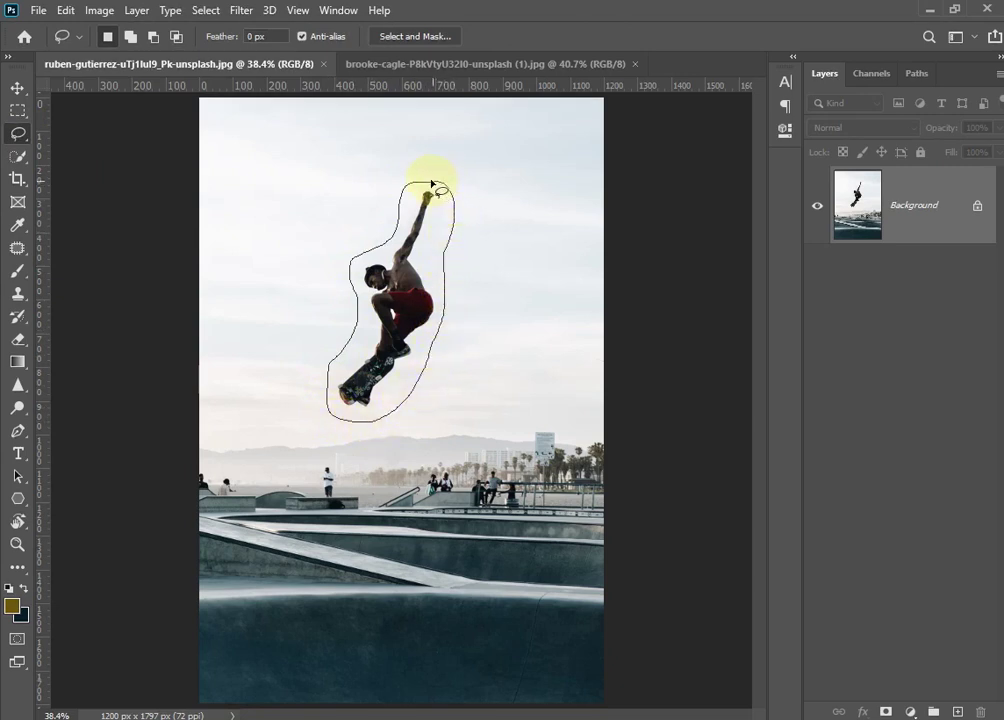
pyautogui.moveTo(431, 184); pyautogui.dragTo(432, 186)
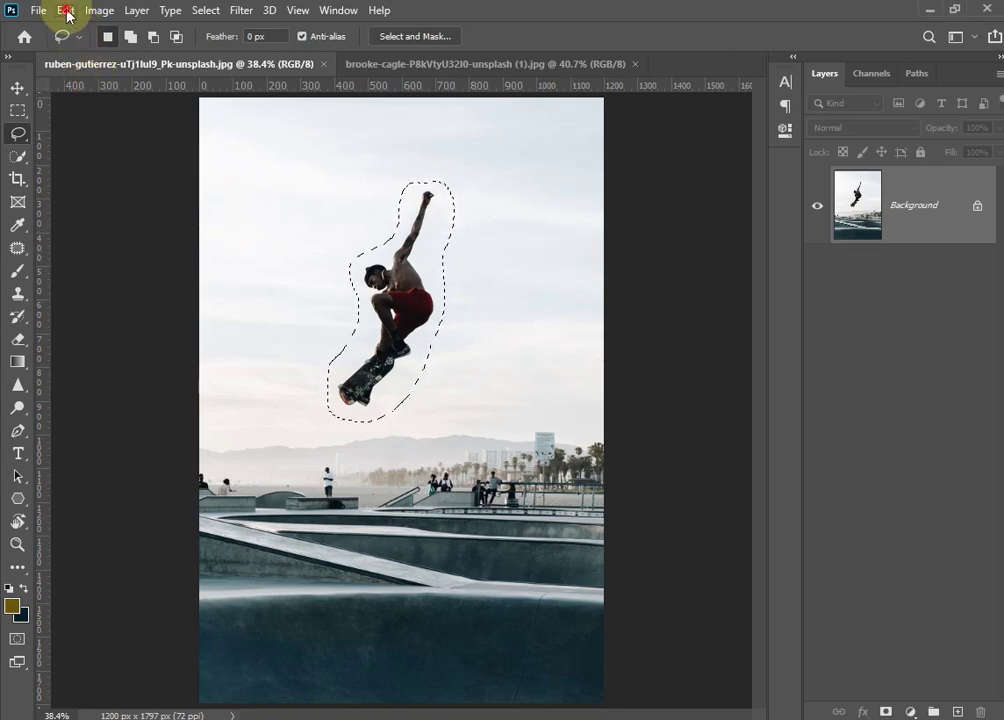
# Content-Aware fill the selection to erase the skater, then deselect and switch to Move
pyautogui.click(66, 11)
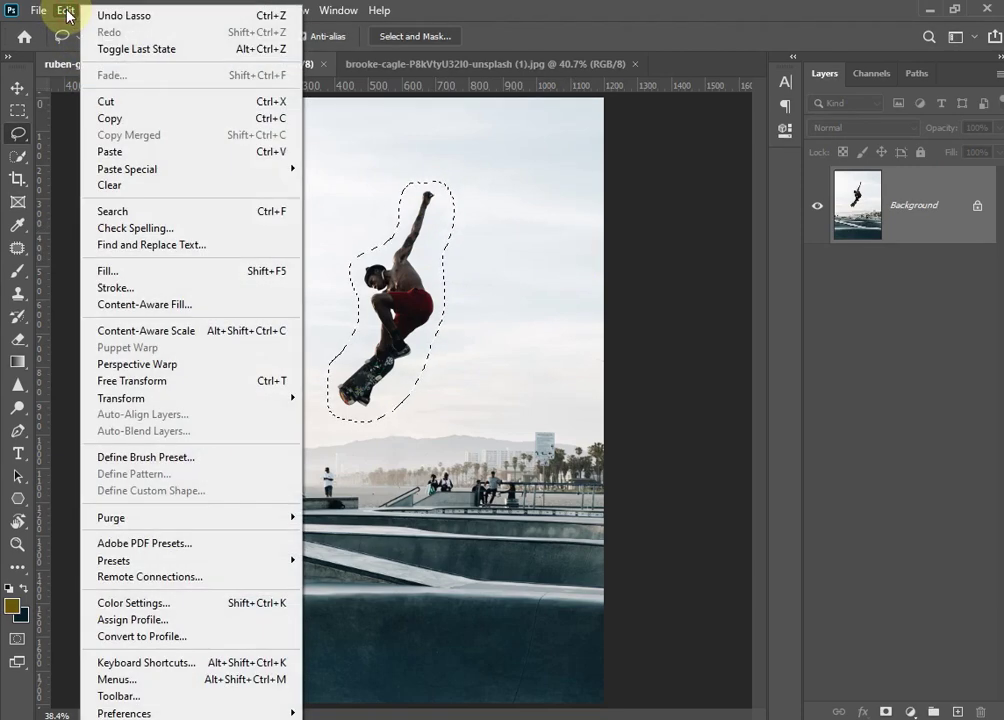
pyautogui.click(117, 276)
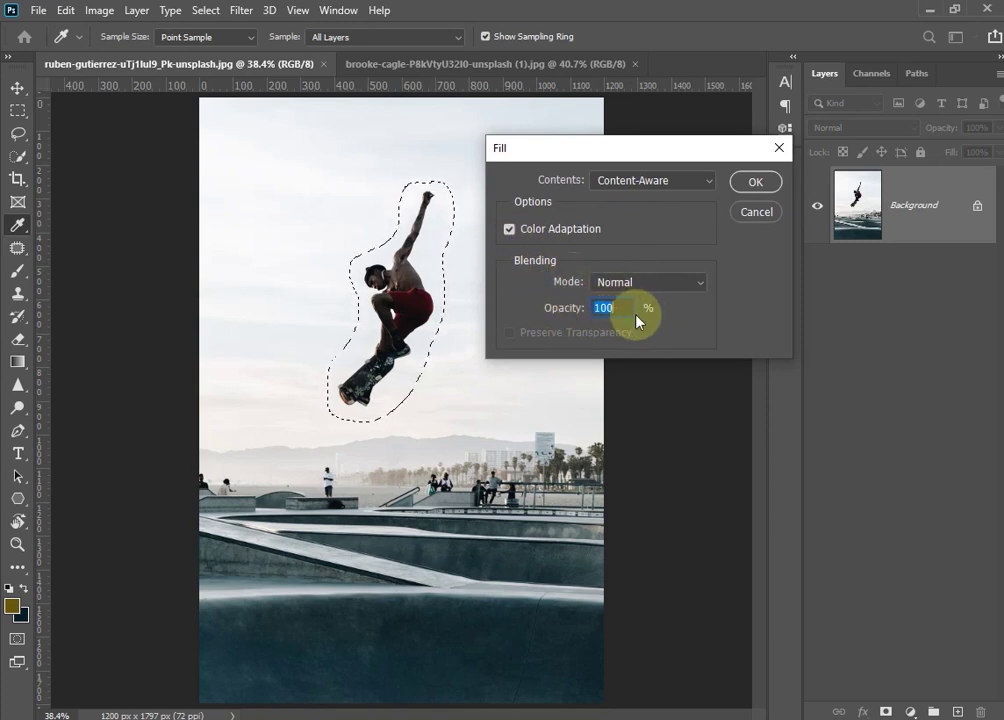
pyautogui.click(752, 183)
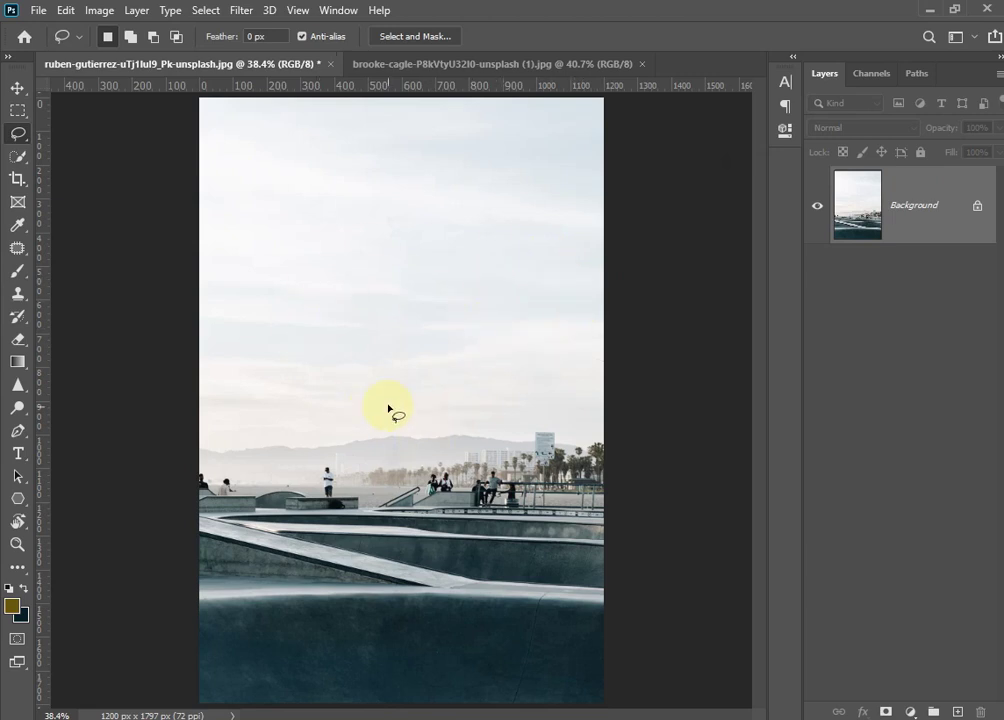
pyautogui.press('v')
pyautogui.hotkey('ctrl', 's')
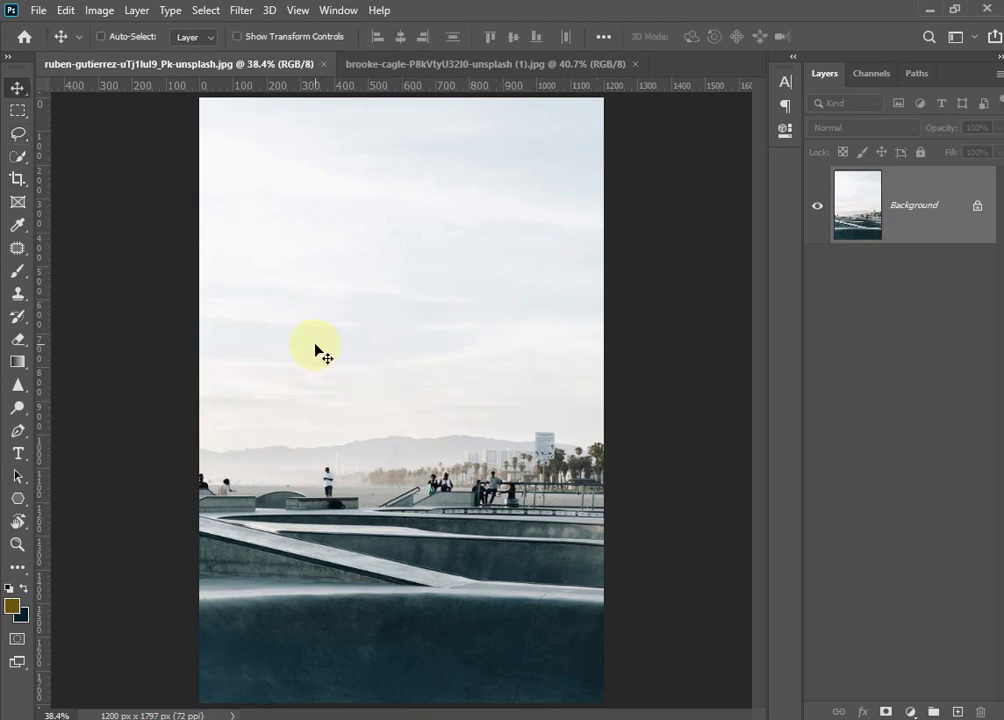
# Switch to the brooke-cagle photo and zoom to about 103% on the two left women
pyautogui.click(410, 63)
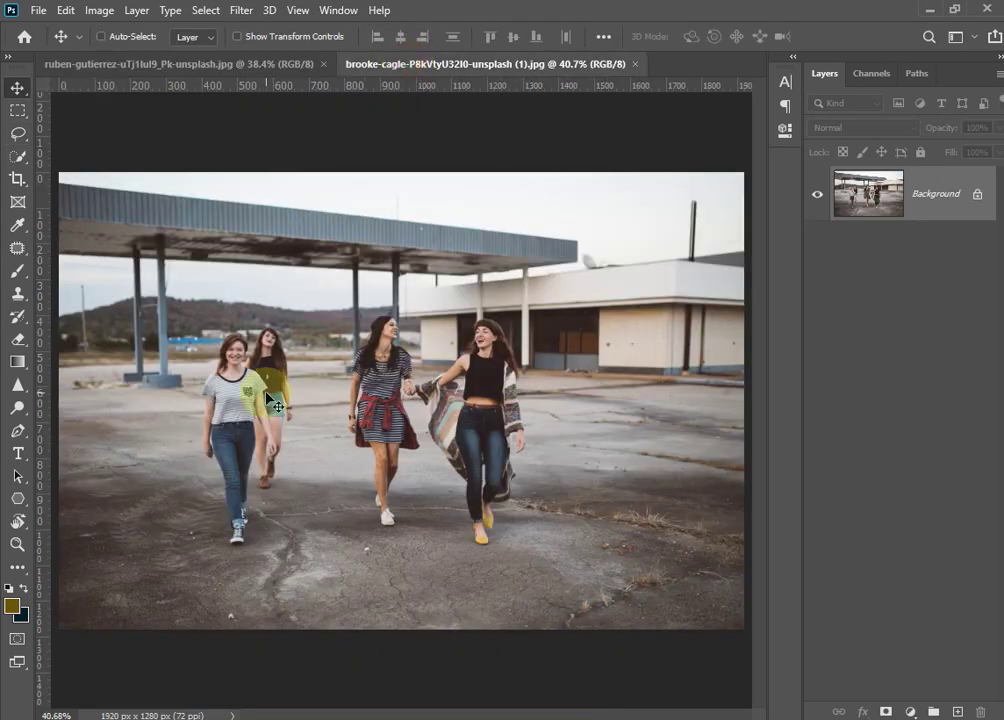
pyautogui.press('z')
pyautogui.moveTo(209, 369); pyautogui.dragTo(324, 386)
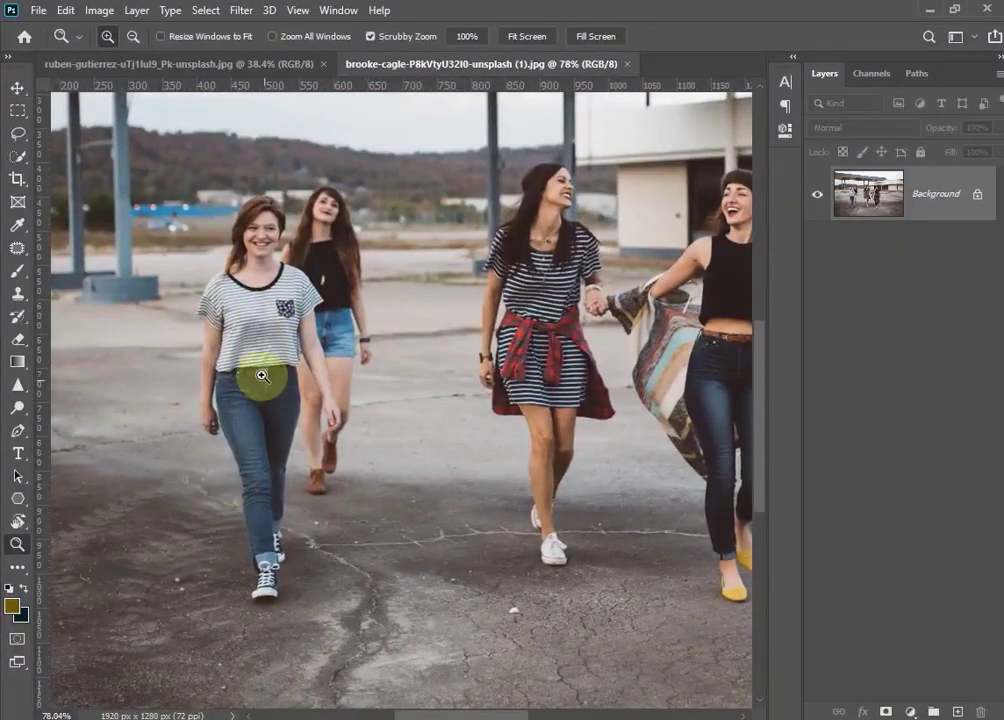
pyautogui.moveTo(262, 284); pyautogui.dragTo(277, 342)
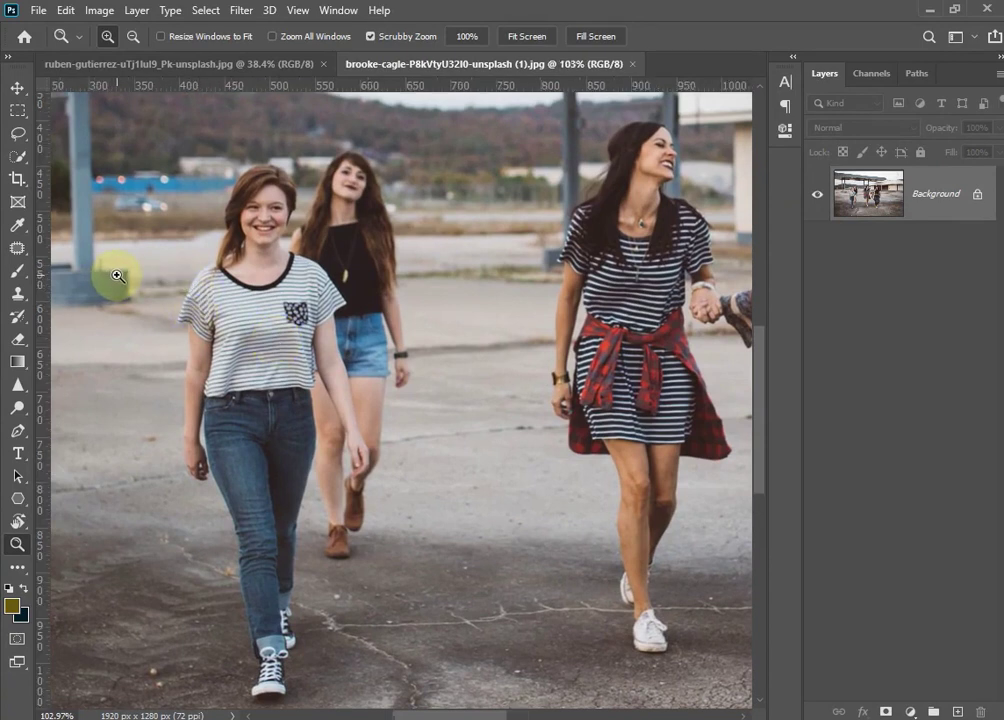
pyautogui.click(18, 156)
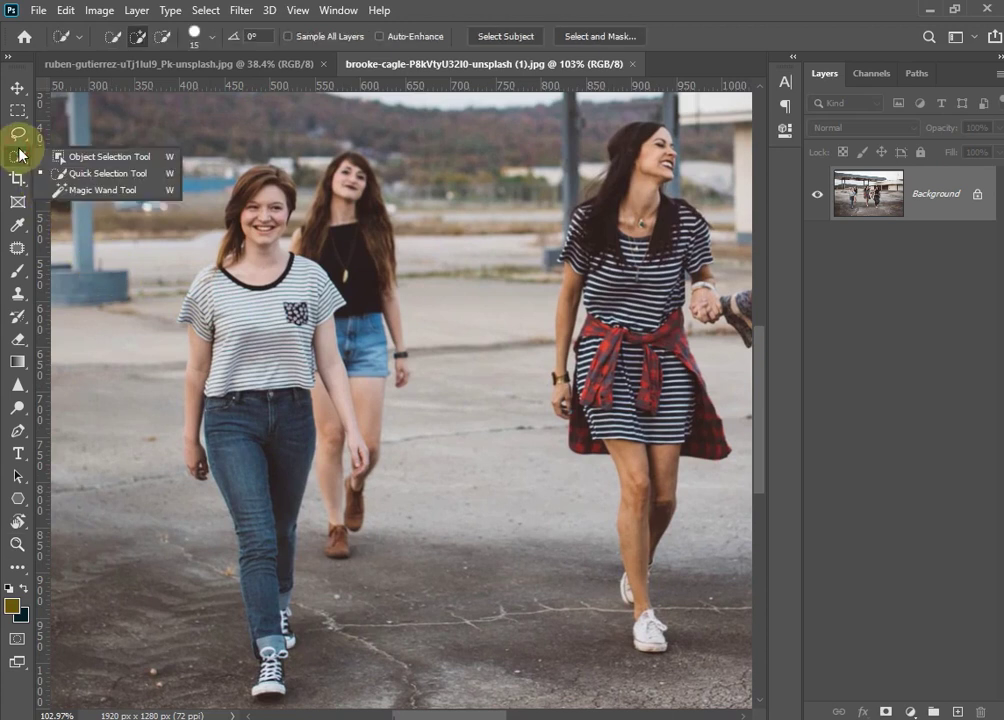
# Brush a Quick Selection down the striped-shirt woman's body
pyautogui.click(170, 156)
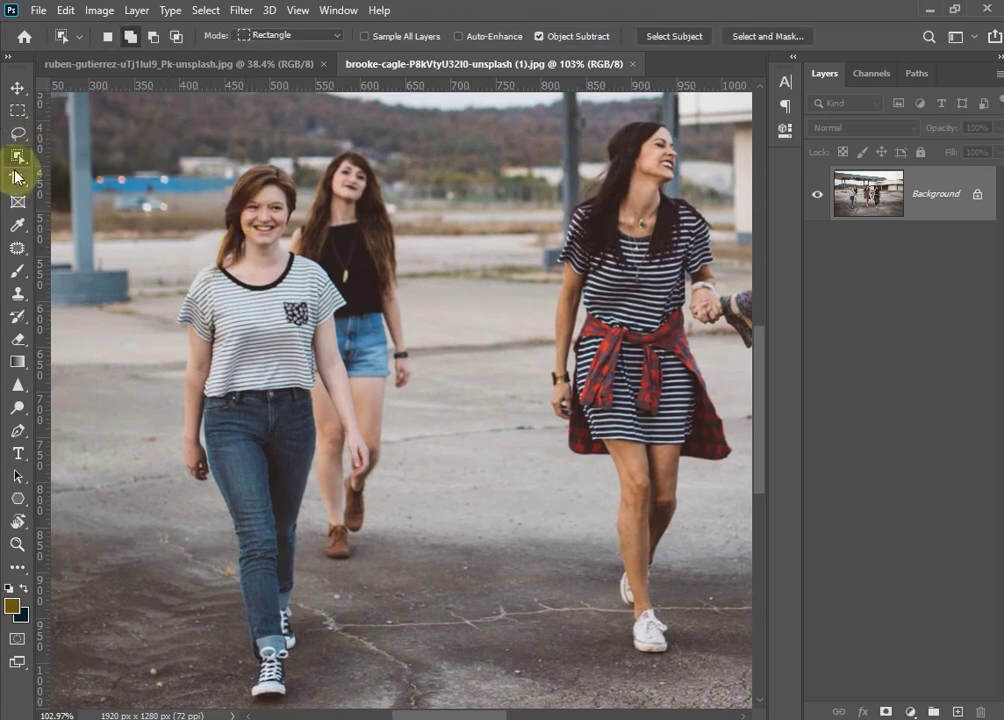
pyautogui.click(18, 156)
pyautogui.click(60, 172)
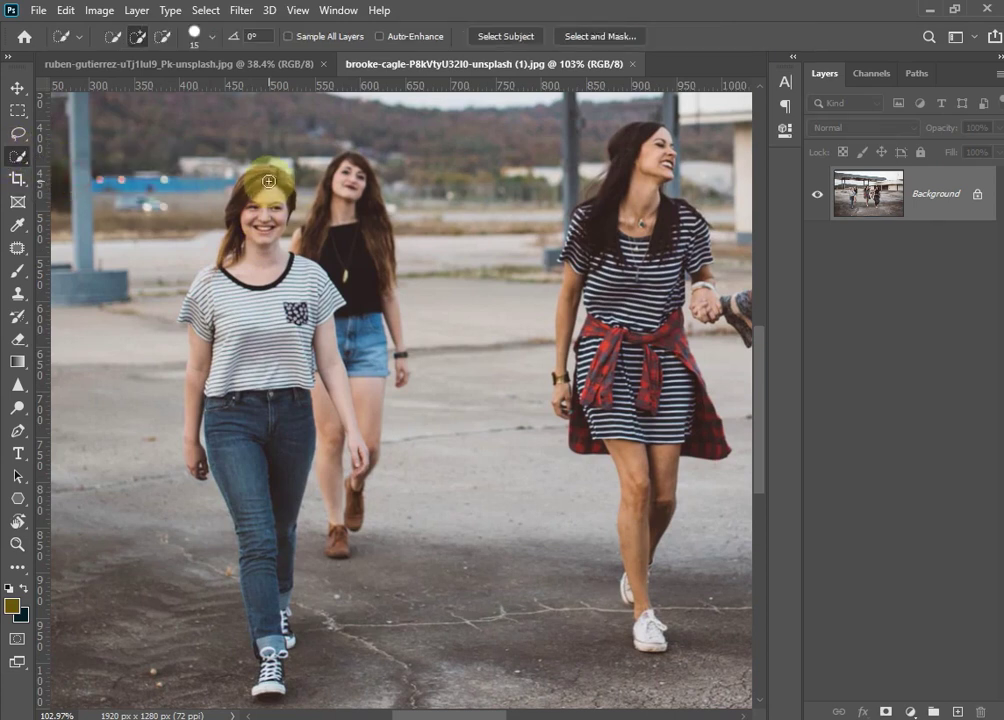
pyautogui.moveTo(268, 181)
pyautogui.mouseDown()
pyautogui.moveTo(255, 350)
pyautogui.moveTo(195, 370)
pyautogui.moveTo(202, 455)
pyautogui.moveTo(193, 419)
pyautogui.moveTo(253, 405)
pyautogui.moveTo(224, 405)
pyautogui.moveTo(258, 594)
pyautogui.mouseUp()
pyautogui.scroll(-3, 250, 470)
pyautogui.scroll(-2, 242, 352)
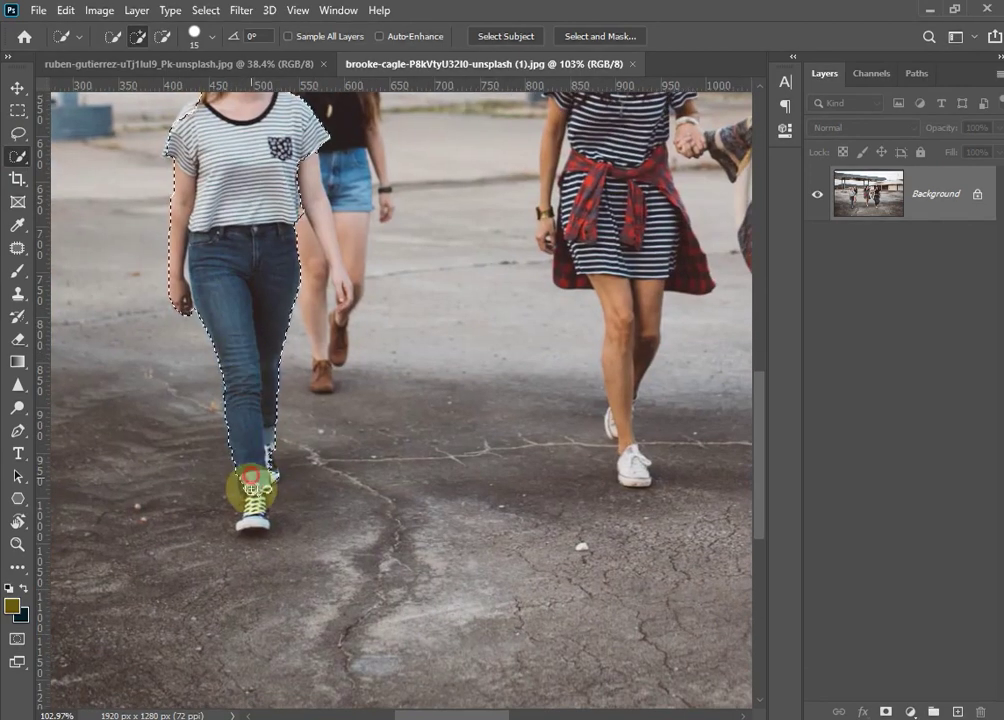
# Add her shoe and head to the selection, then zoom to 195% on the faces
pyautogui.moveTo(252, 488); pyautogui.dragTo(258, 510)
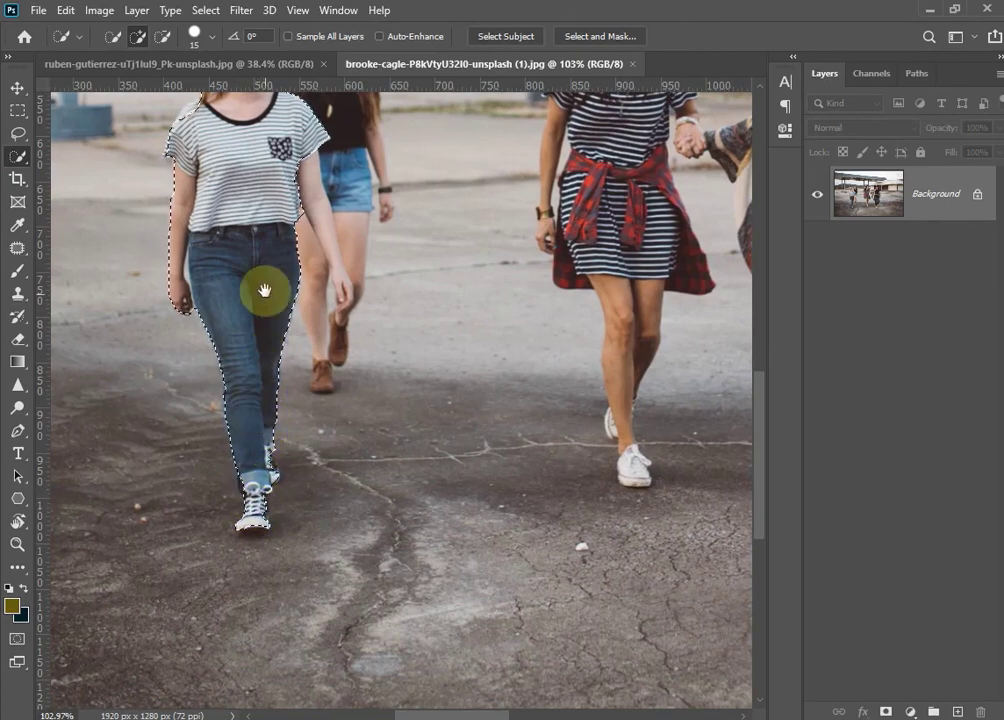
pyautogui.moveTo(264, 290); pyautogui.dragTo(242, 524)
pyautogui.moveTo(220, 240)
pyautogui.mouseDown()
pyautogui.moveTo(278, 273)
pyautogui.moveTo(310, 241)
pyautogui.mouseUp()
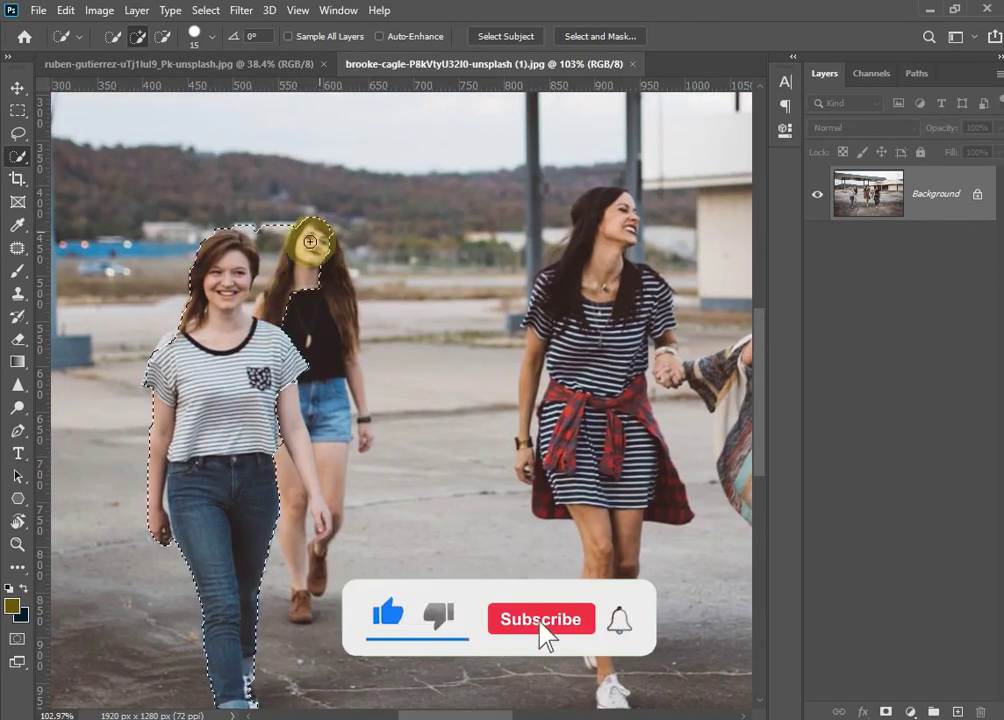
pyautogui.press('z')
pyautogui.moveTo(309, 302)
pyautogui.mouseDown()
pyautogui.moveTo(334, 328)
pyautogui.moveTo(388, 327)
pyautogui.mouseUp()
# Add the second woman's black top, arm and shorts to the Quick Selection
pyautogui.press('w')
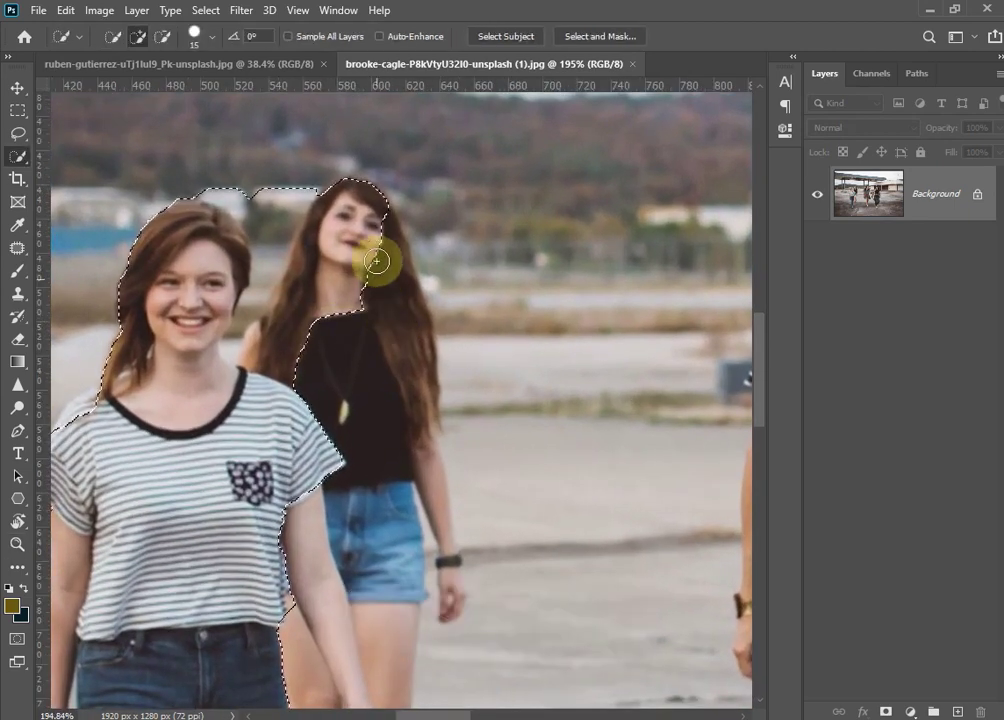
pyautogui.moveTo(376, 261); pyautogui.dragTo(385, 325)
pyautogui.moveTo(385, 377); pyautogui.dragTo(361, 244)
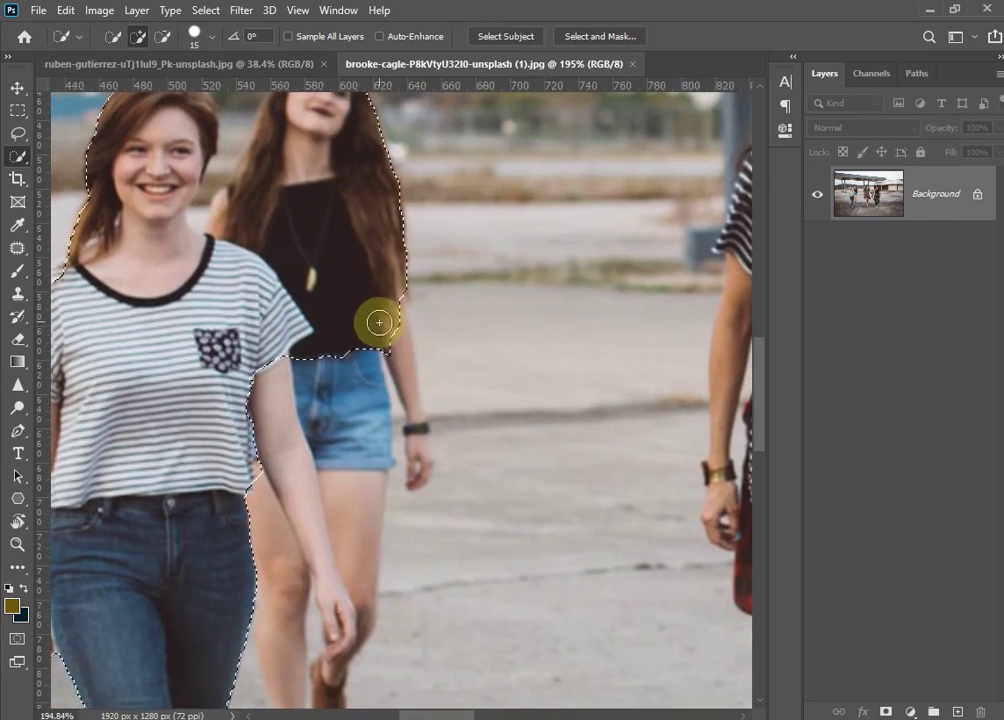
pyautogui.moveTo(379, 322); pyautogui.dragTo(405, 375)
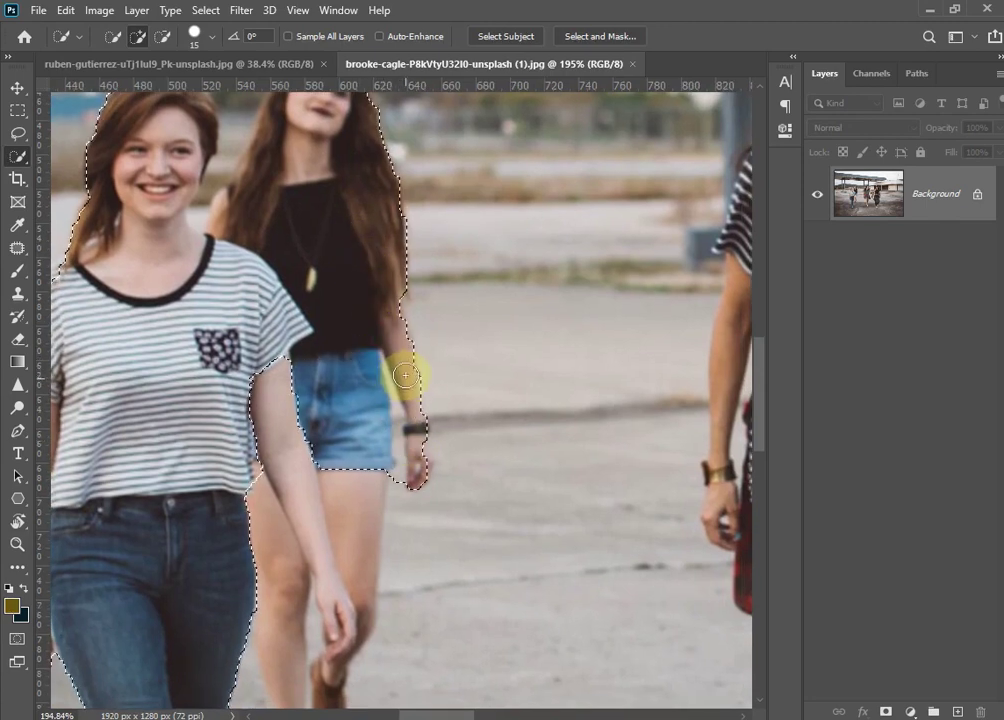
pyautogui.scroll(-3, 401, 345)
pyautogui.moveTo(399, 329)
pyautogui.mouseDown()
pyautogui.moveTo(343, 437)
pyautogui.moveTo(287, 675)
pyautogui.mouseUp()
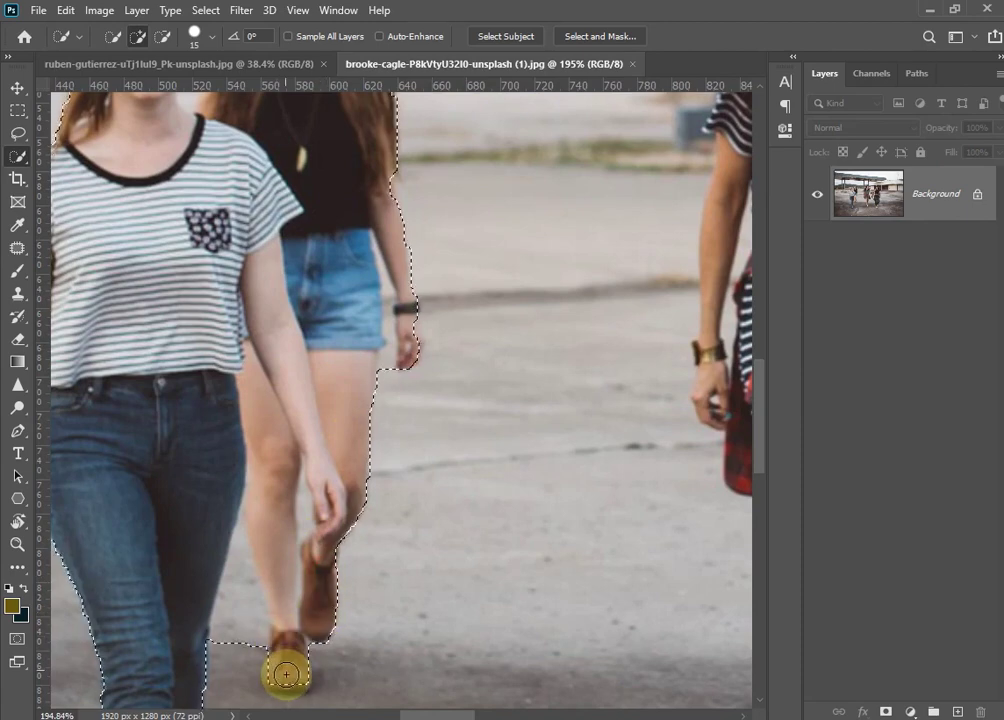
pyautogui.moveTo(289, 643); pyautogui.dragTo(305, 391)
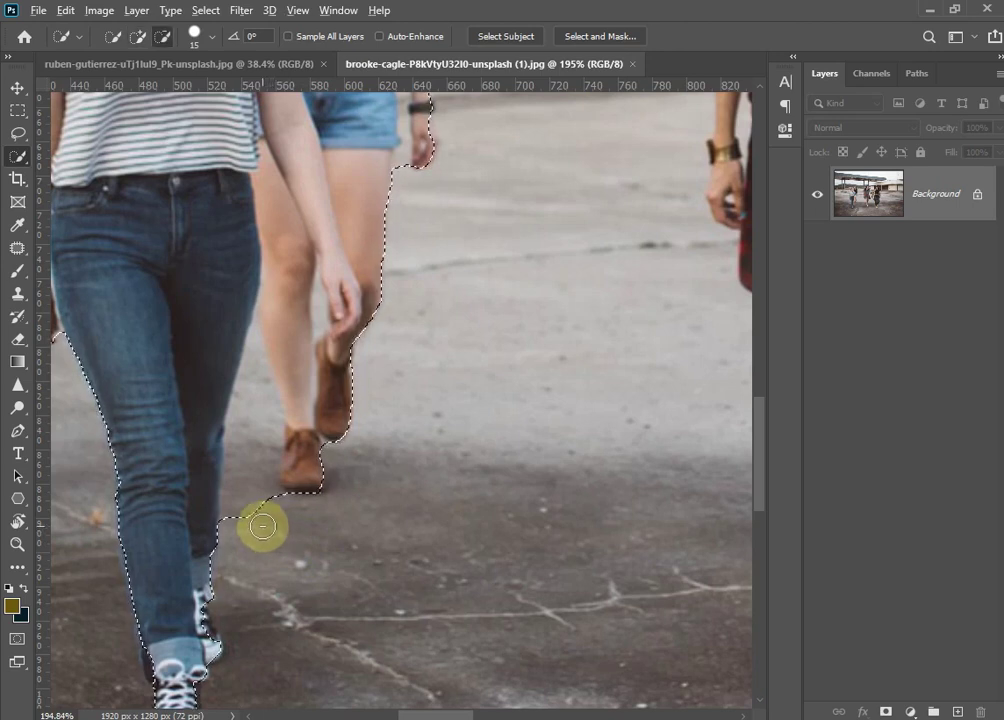
# Subtract the ground between the striped-shirt woman's jeans and walking leg
pyautogui.moveTo(256, 480); pyautogui.dragTo(256, 407)
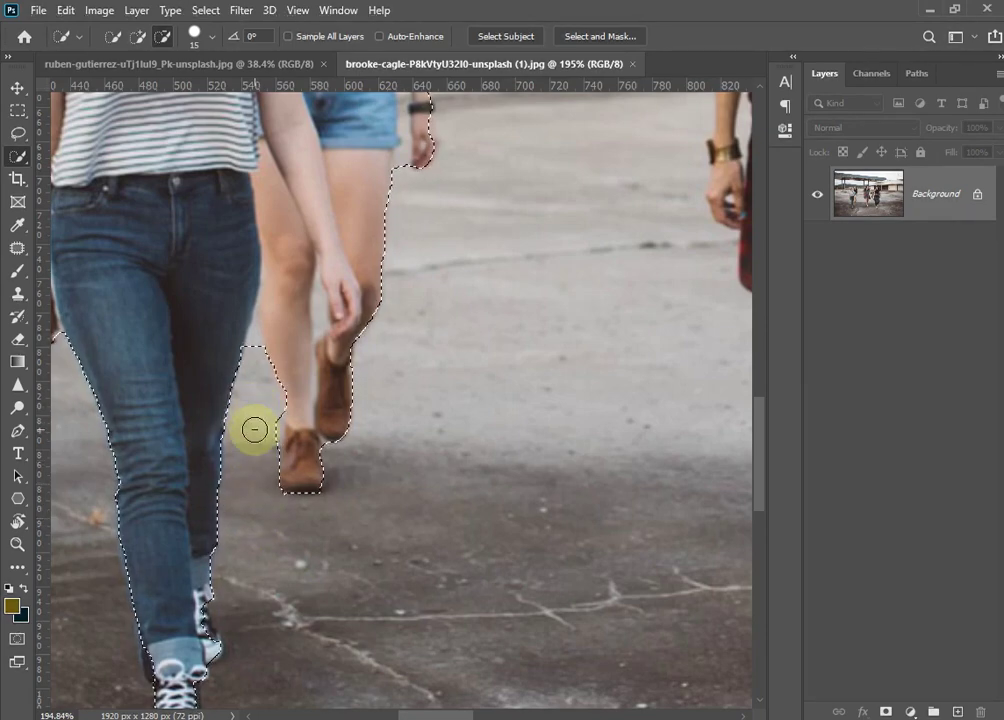
pyautogui.hotkey('ctrl', 'd')
pyautogui.moveTo(329, 383)
pyautogui.mouseDown()
pyautogui.moveTo(320, 484)
pyautogui.moveTo(361, 229)
pyautogui.mouseUp()
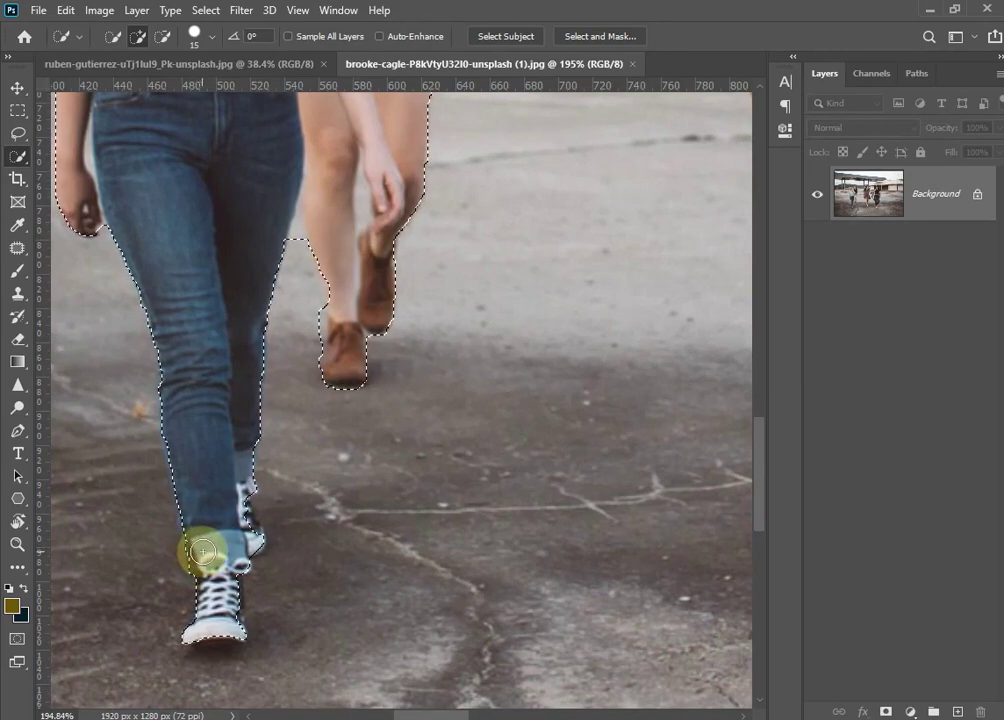
pyautogui.moveTo(206, 341); pyautogui.dragTo(226, 536)
pyautogui.scroll(7, 224, 560)
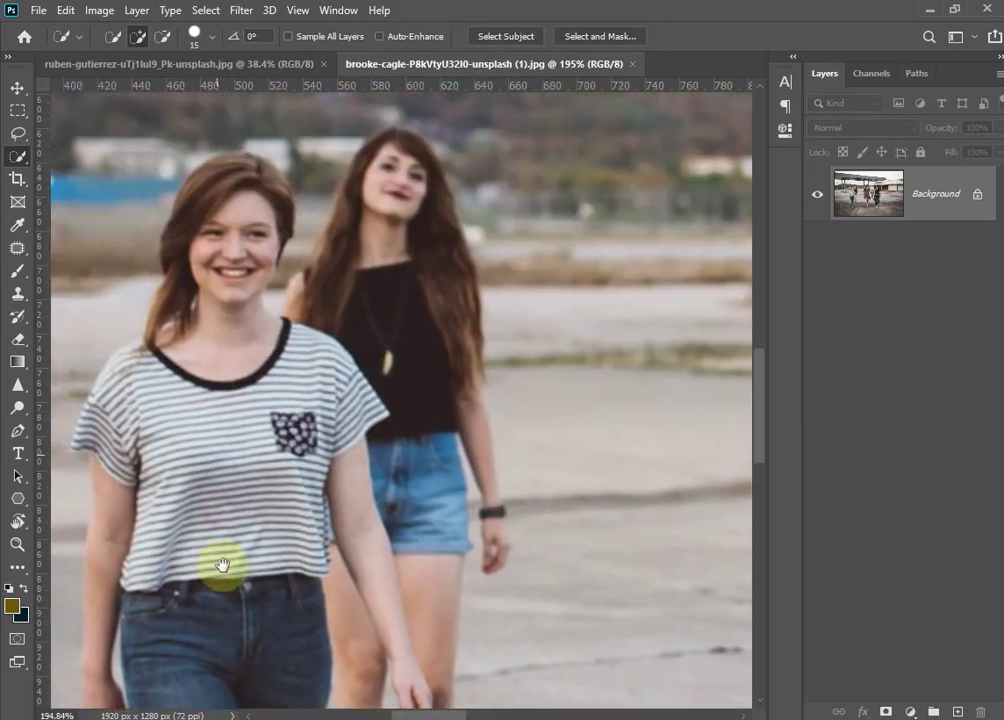
pyautogui.scroll(3, 220, 556)
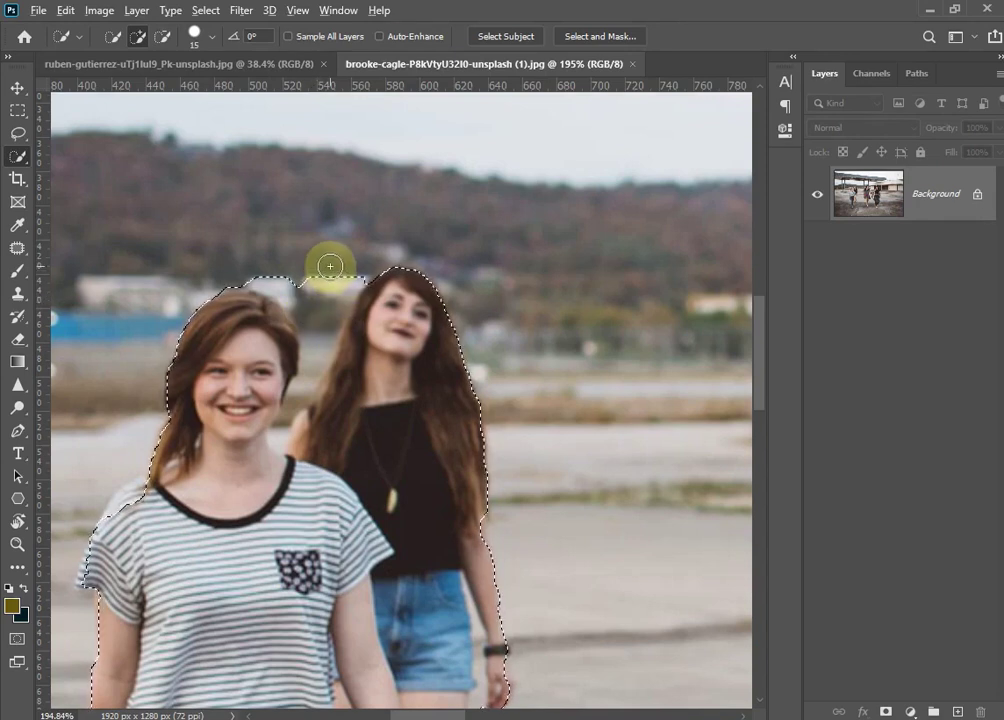
# Remove background between the heads, add the left shoulder, and trim a background bump
pyautogui.moveTo(331, 251)
pyautogui.mouseDown()
pyautogui.moveTo(326, 295)
pyautogui.moveTo(302, 325)
pyautogui.moveTo(293, 285)
pyautogui.moveTo(273, 271)
pyautogui.moveTo(345, 292)
pyautogui.mouseUp()
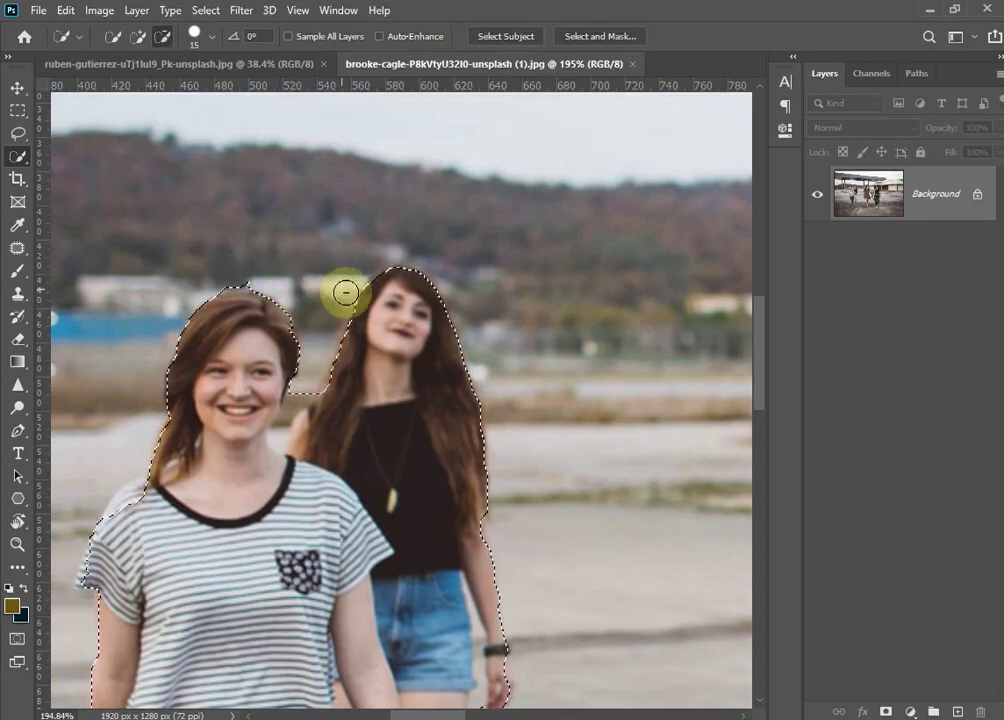
pyautogui.scroll(-3, 358, 341)
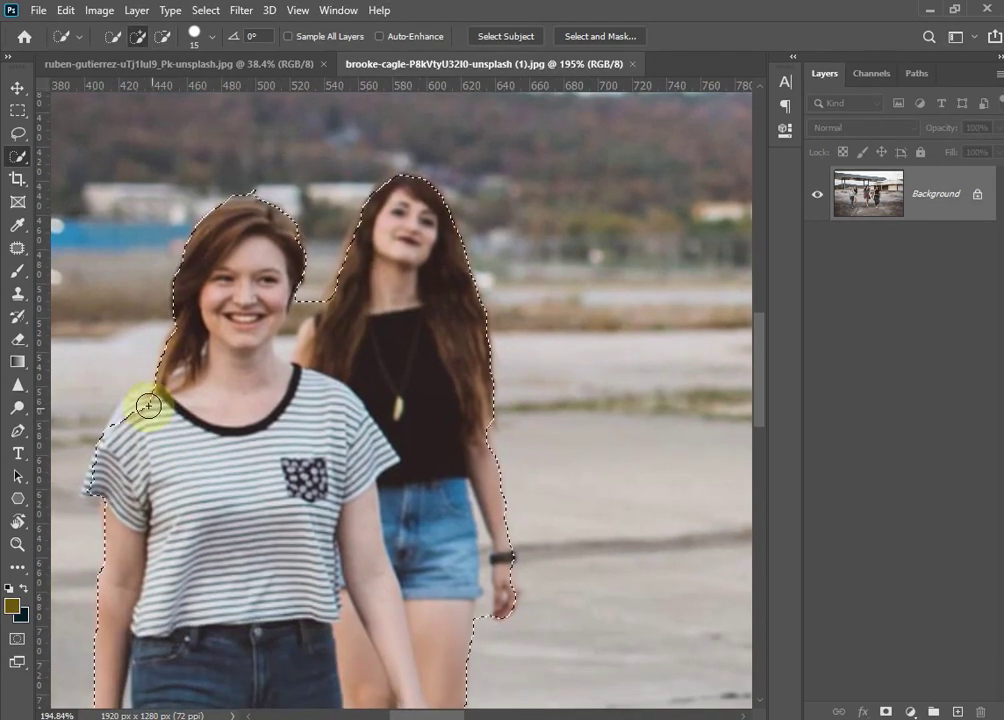
pyautogui.moveTo(148, 405); pyautogui.dragTo(134, 419)
pyautogui.hscroll(-5, 347, 381)
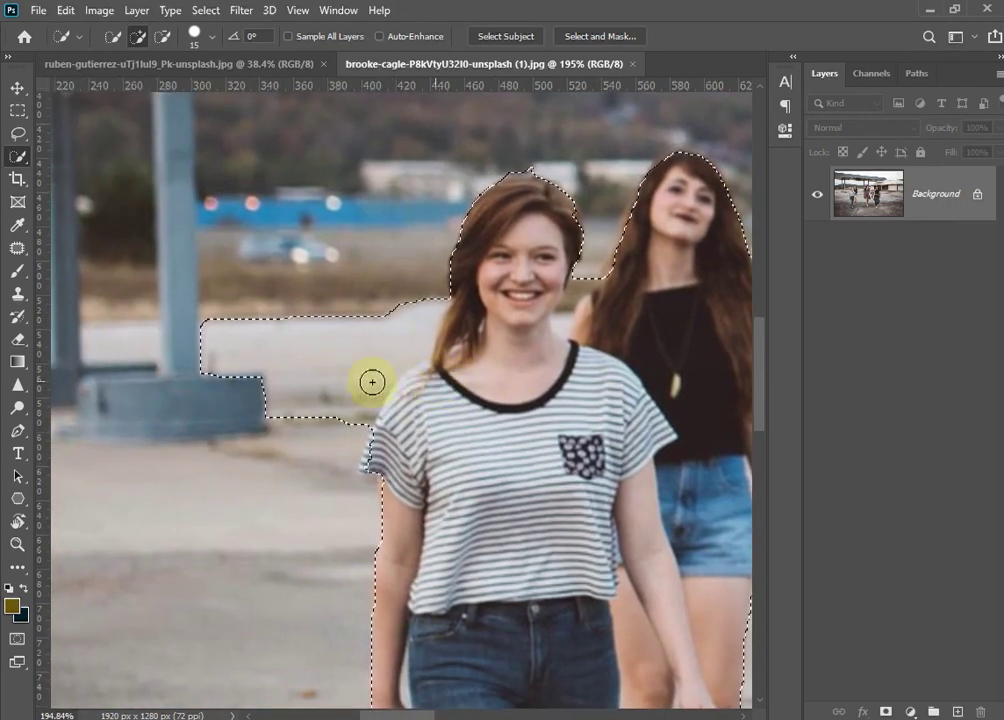
pyautogui.moveTo(228, 278)
pyautogui.mouseDown()
pyautogui.moveTo(242, 403)
pyautogui.moveTo(293, 426)
pyautogui.moveTo(284, 432)
pyautogui.mouseUp()
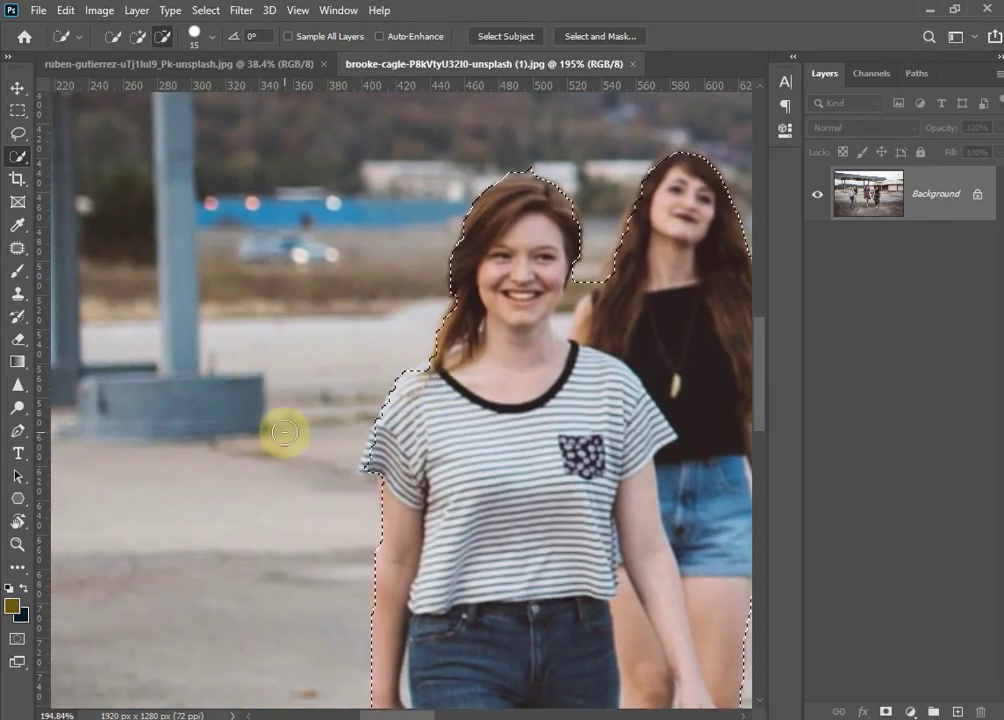
pyautogui.moveTo(511, 439); pyautogui.dragTo(316, 290)
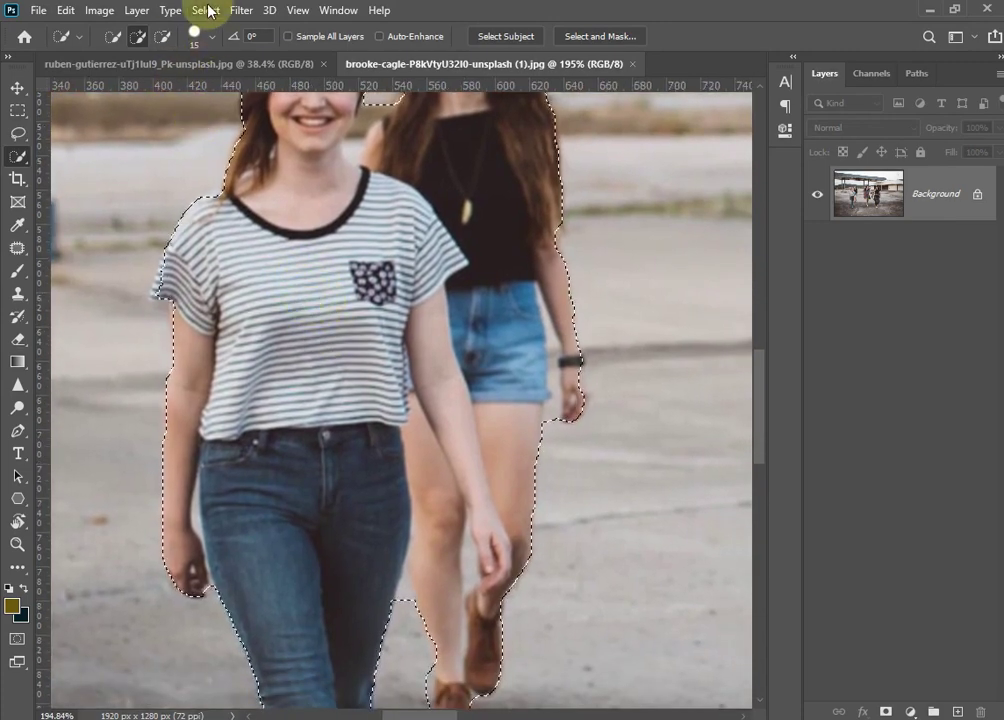
# Expand the selection by 5 pixels with Select > Modify > Expand
pyautogui.click(206, 10)
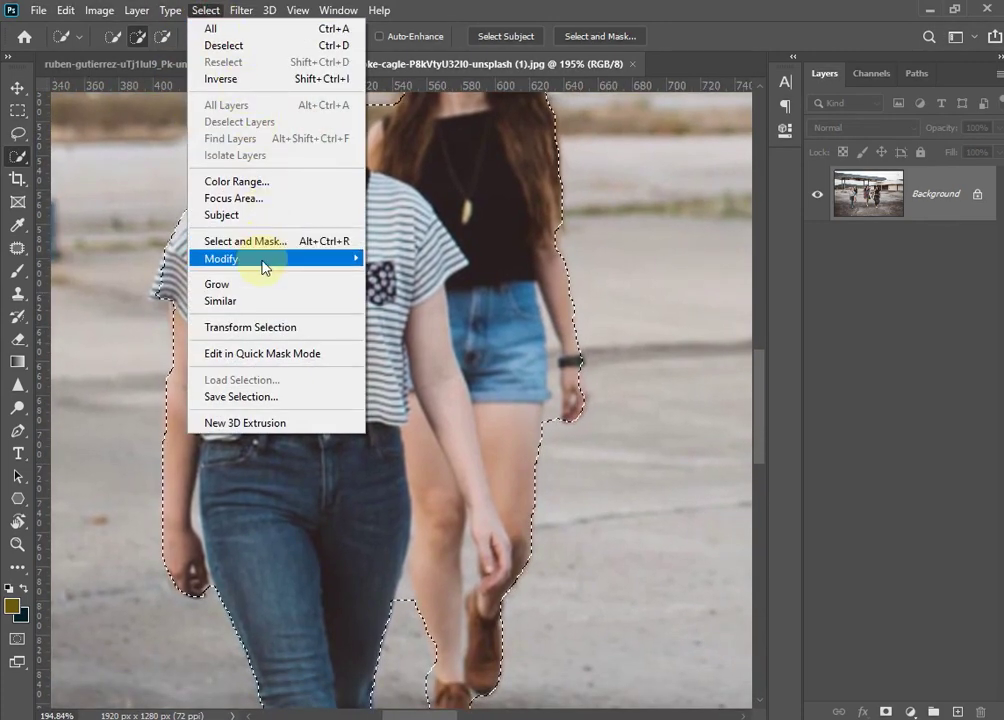
pyautogui.moveTo(240, 259)
pyautogui.click(417, 292)
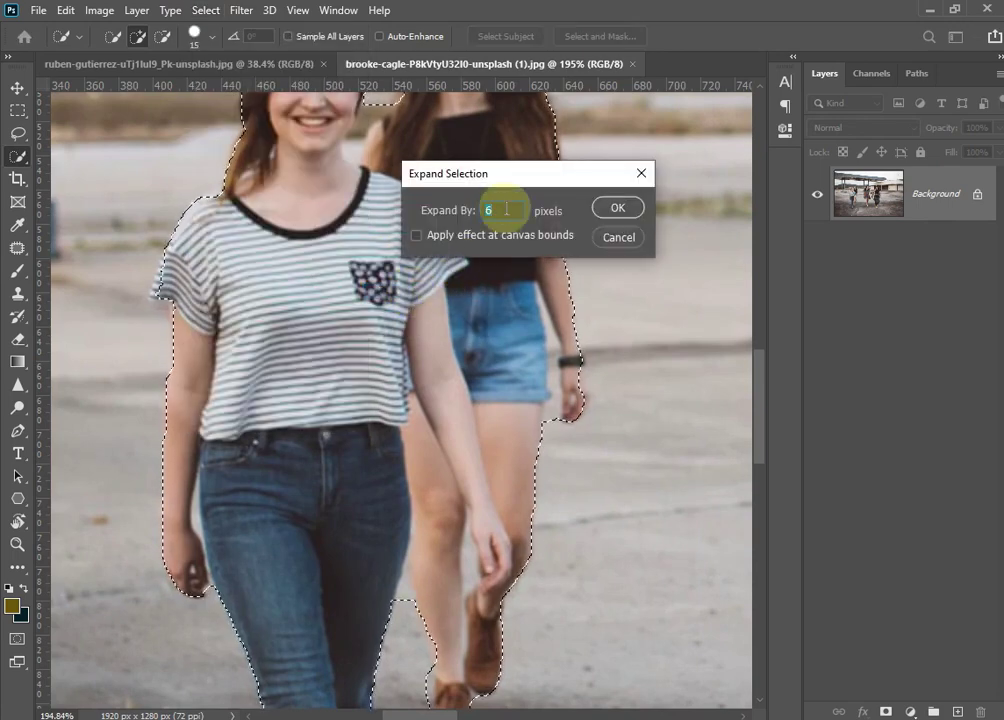
pyautogui.write('5')
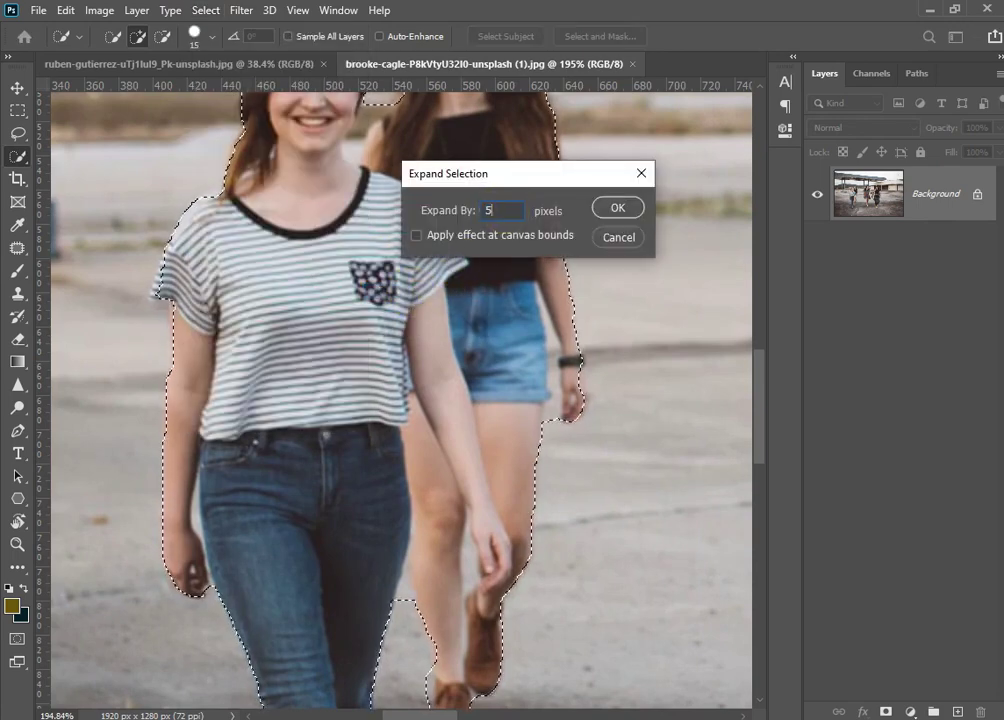
pyautogui.click(617, 207)
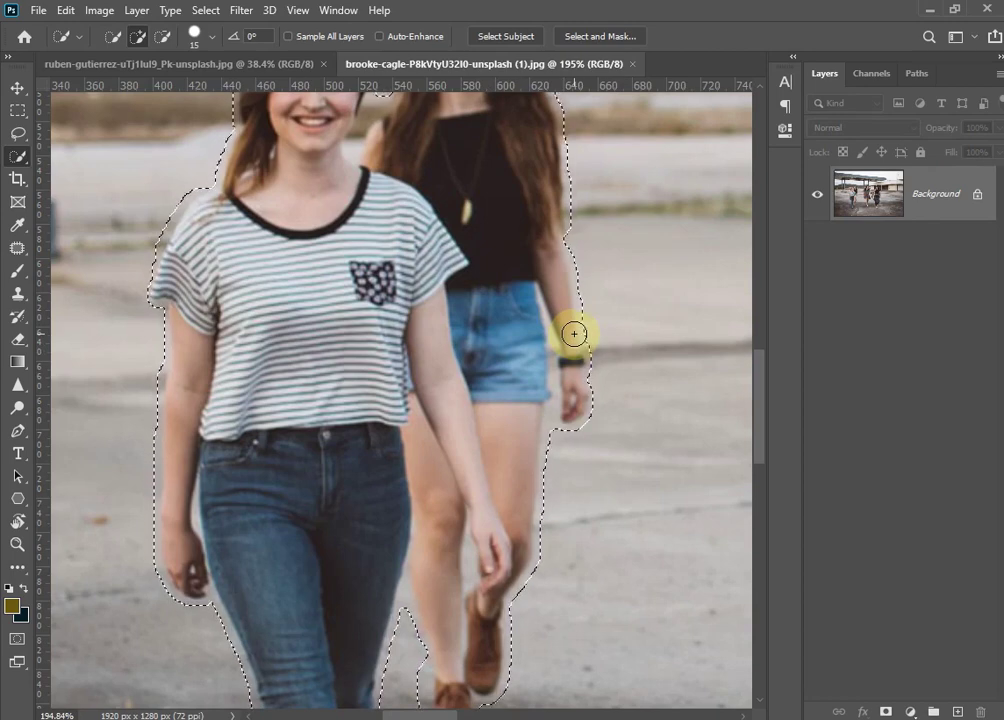
# Run Content-Aware Fill with output to a new layer, erasing both women
pyautogui.click(65, 10)
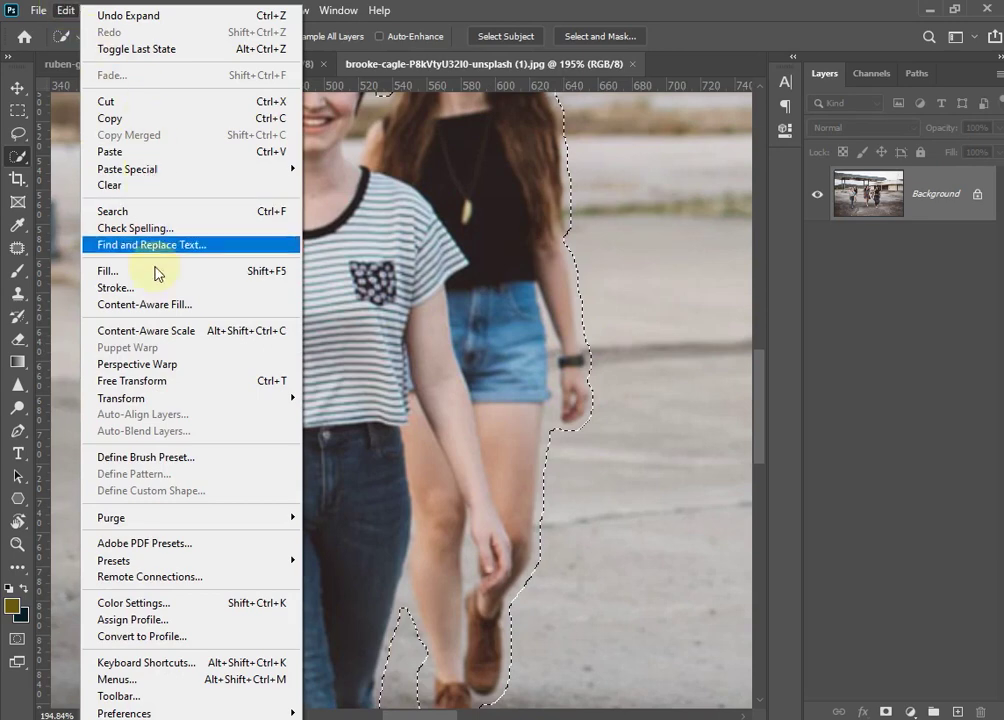
pyautogui.click(155, 308)
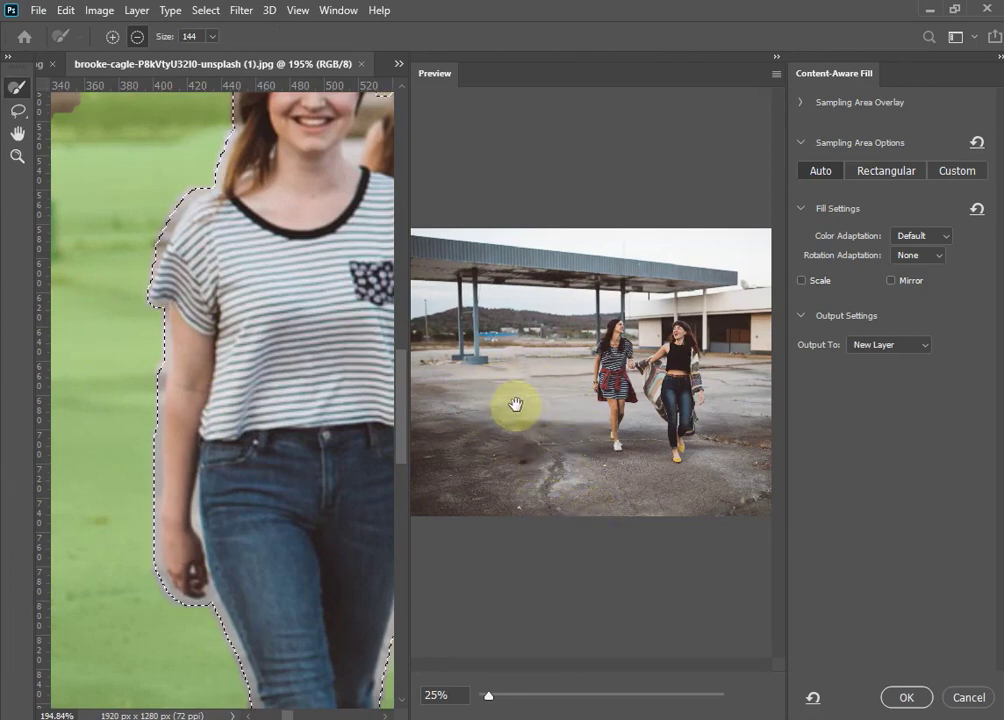
pyautogui.click(906, 697)
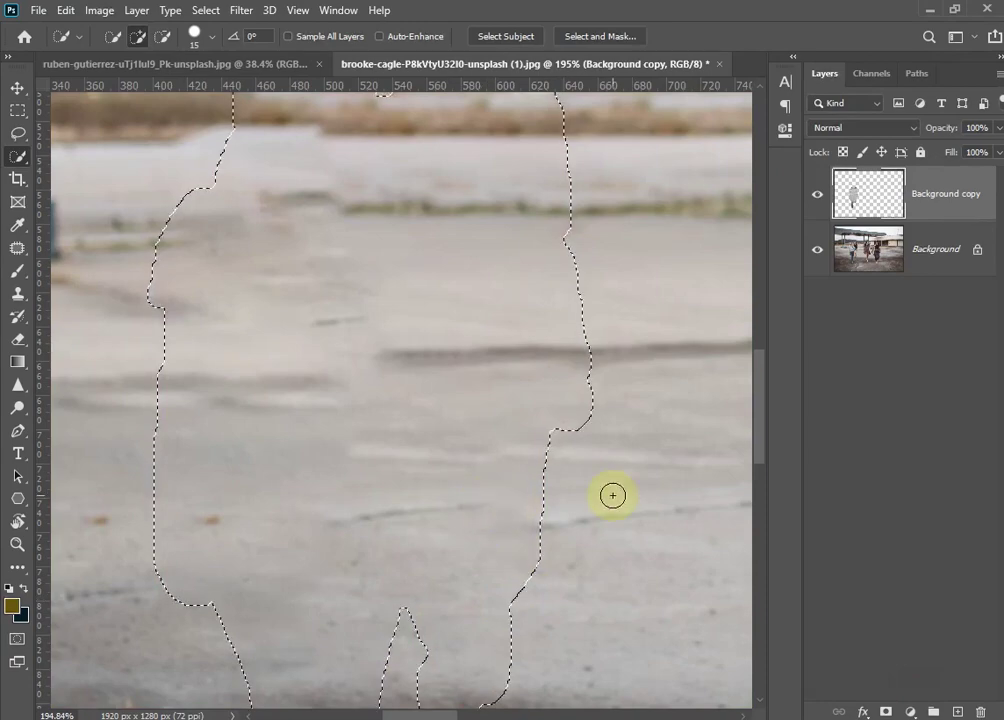
# Deselect and zoom in on the blotchy lower-left pavement left by the fill
pyautogui.hotkey('ctrl', '0')
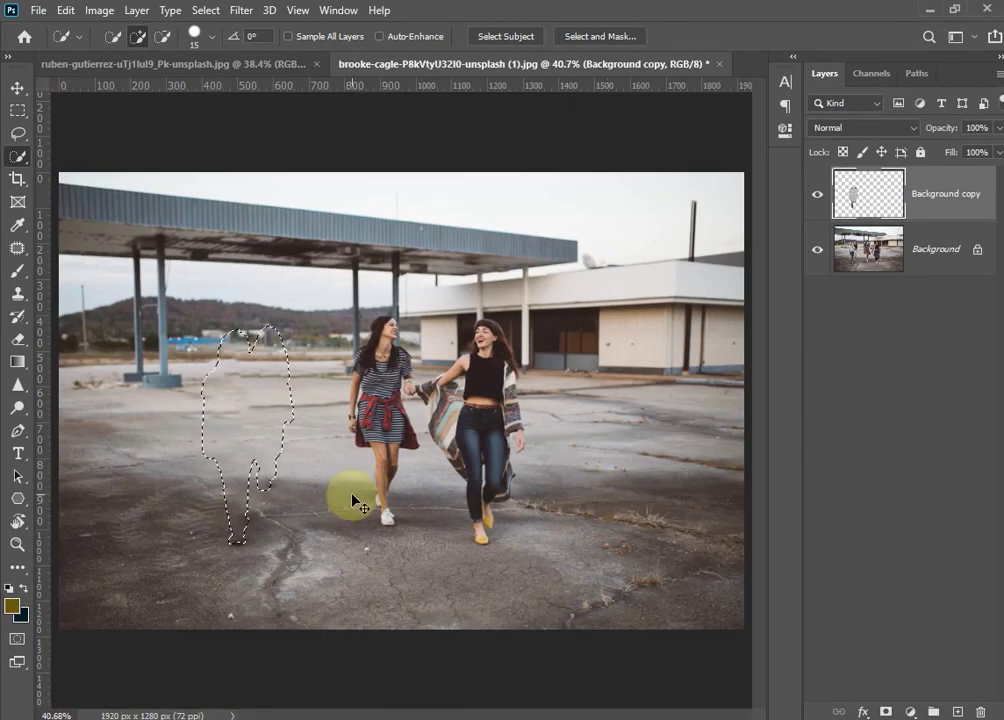
pyautogui.hotkey('ctrl', 'd')
pyautogui.press('z')
pyautogui.moveTo(213, 477)
pyautogui.mouseDown()
pyautogui.moveTo(291, 545)
pyautogui.moveTo(322, 541)
pyautogui.mouseUp()
pyautogui.moveTo(331, 388); pyautogui.dragTo(329, 453)
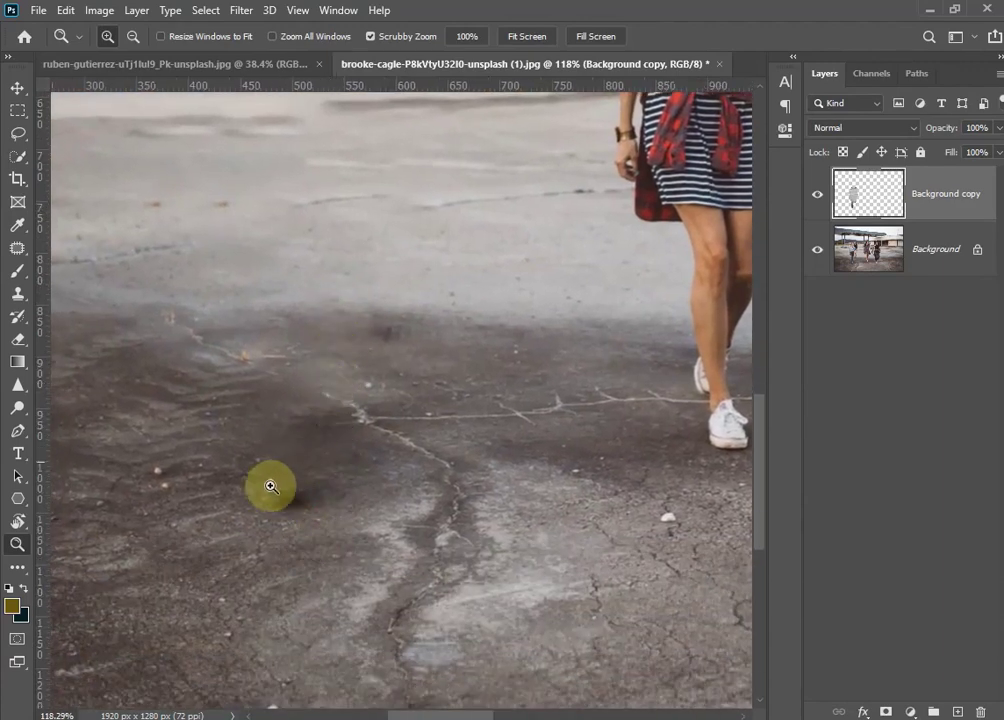
pyautogui.moveTo(336, 516); pyautogui.dragTo(410, 510)
pyautogui.press('j')
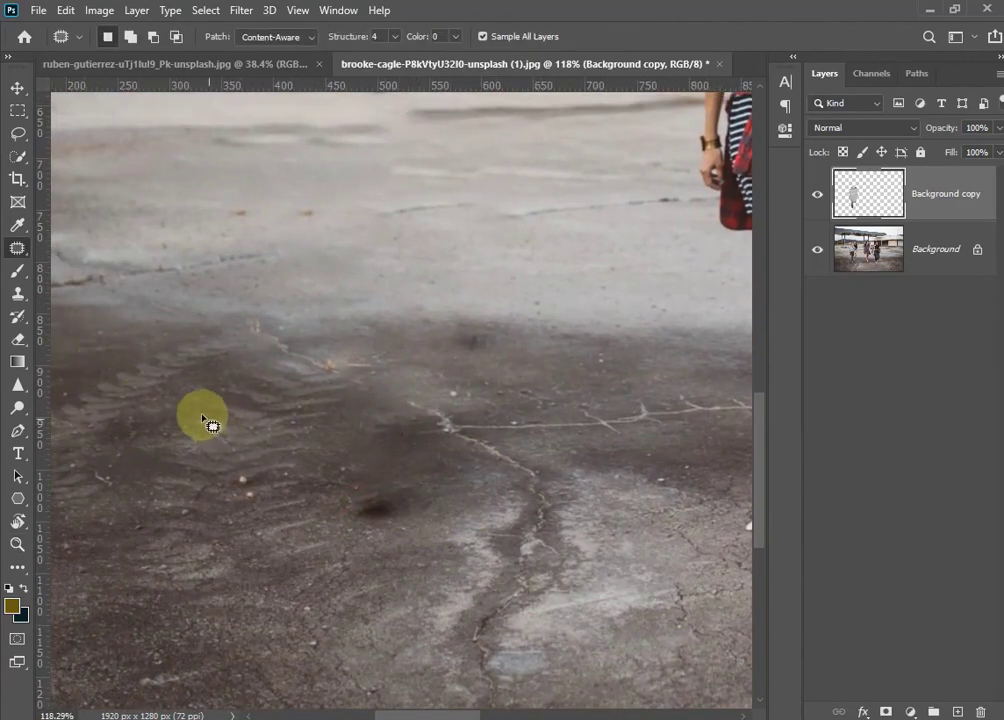
pyautogui.rightClick(14, 250)
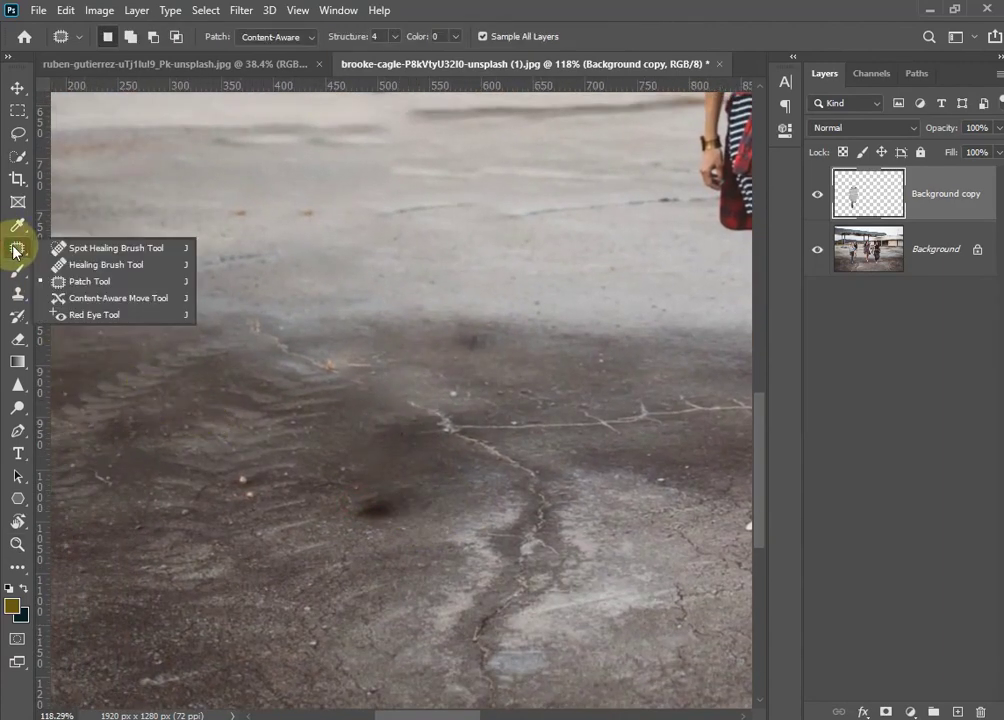
# Patch the dark pavement blotch and a smaller smudge above it with Content-Aware patching
pyautogui.click(97, 290)
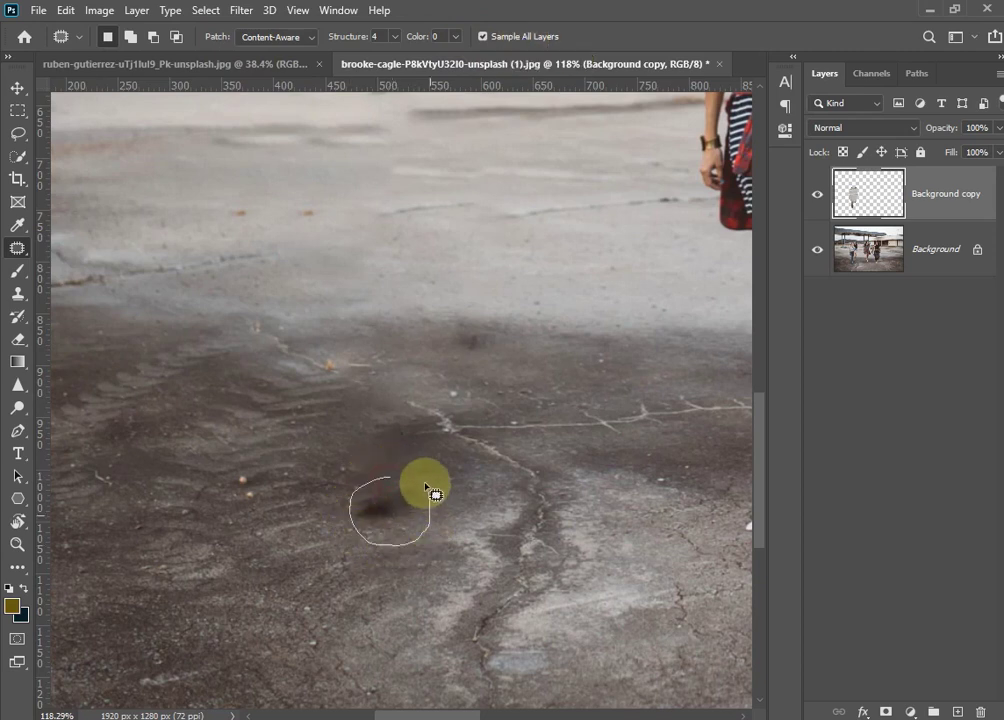
pyautogui.moveTo(425, 550)
pyautogui.mouseDown()
pyautogui.moveTo(395, 482)
pyautogui.moveTo(317, 521)
pyautogui.mouseUp()
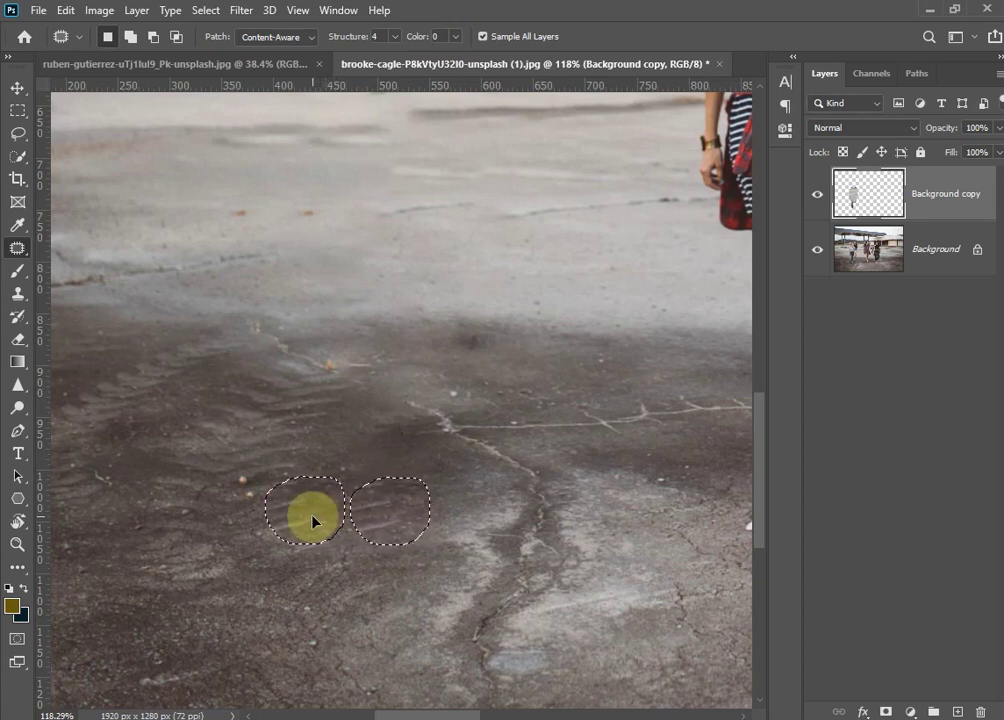
pyautogui.moveTo(317, 521); pyautogui.dragTo(317, 521)
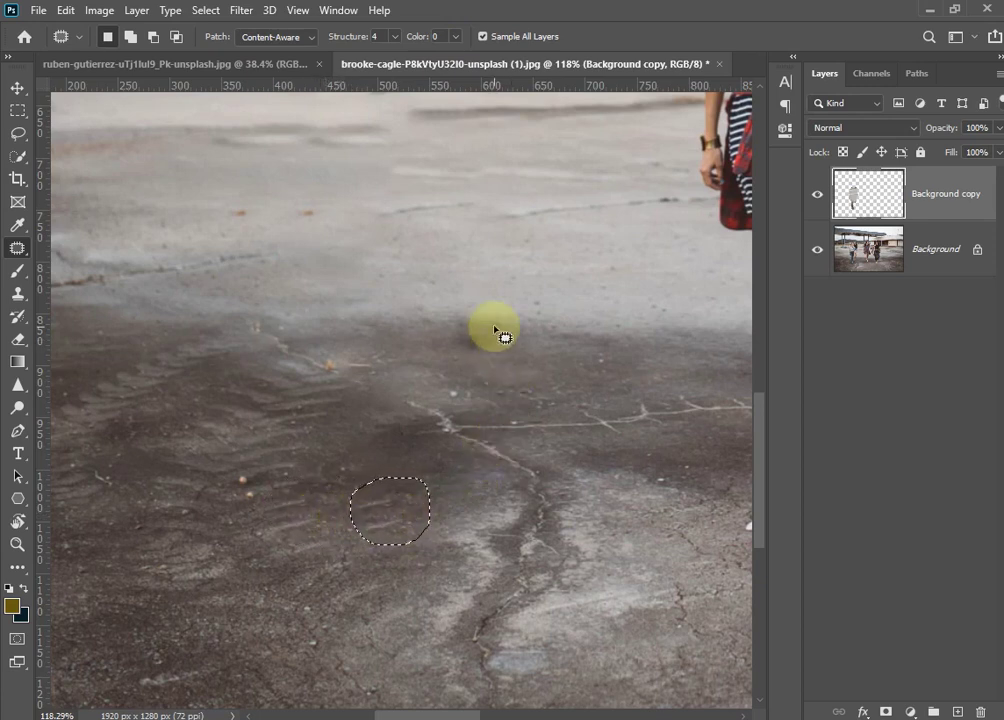
pyautogui.moveTo(455, 358)
pyautogui.mouseDown()
pyautogui.moveTo(501, 334)
pyautogui.moveTo(484, 341)
pyautogui.mouseUp()
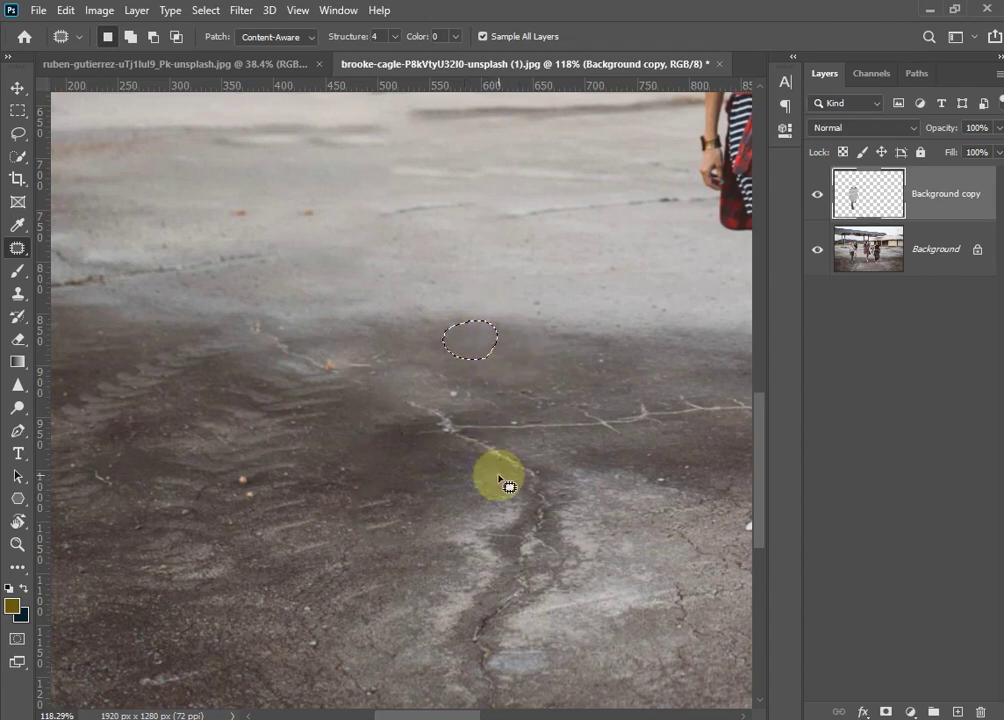
pyautogui.hotkey('ctrl', 'd')
pyautogui.scroll(2, 490, 490)
pyautogui.scroll(5, 478, 460)
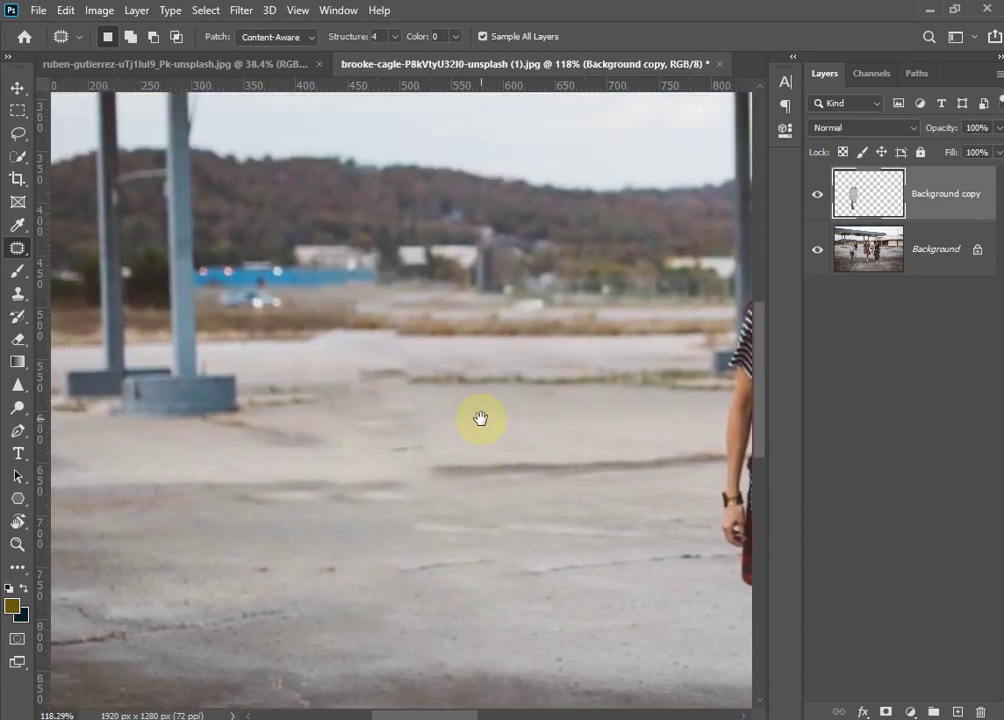
# Fit the photo on screen and toggle the Background copy layer to compare before and after
pyautogui.press('s')
pyautogui.hotkey('ctrl', '0')
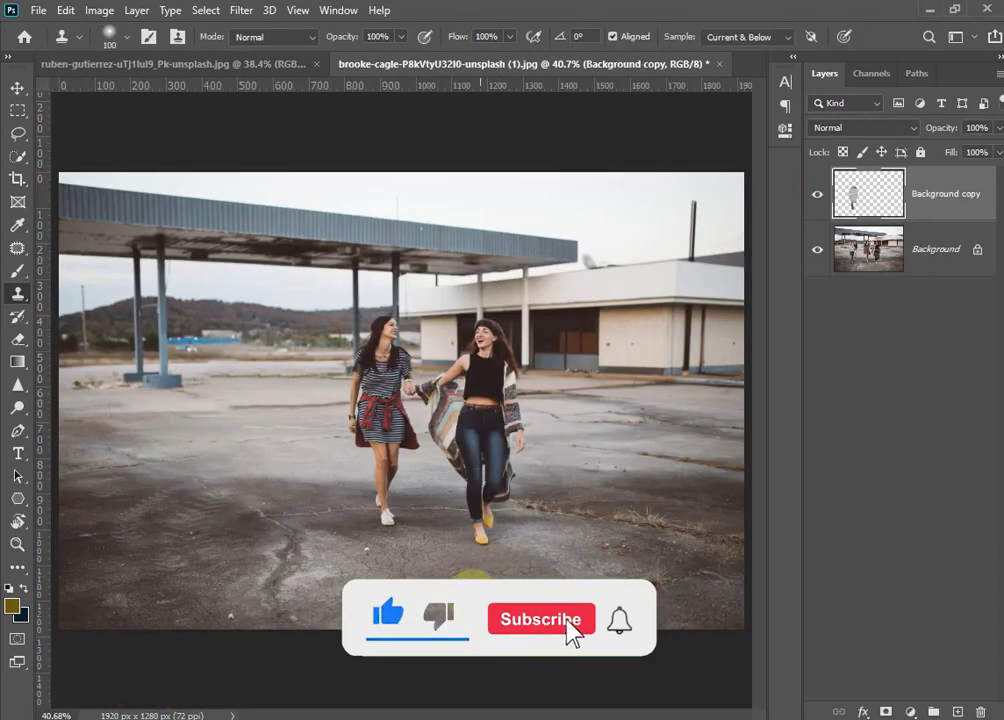
pyautogui.click(817, 200)
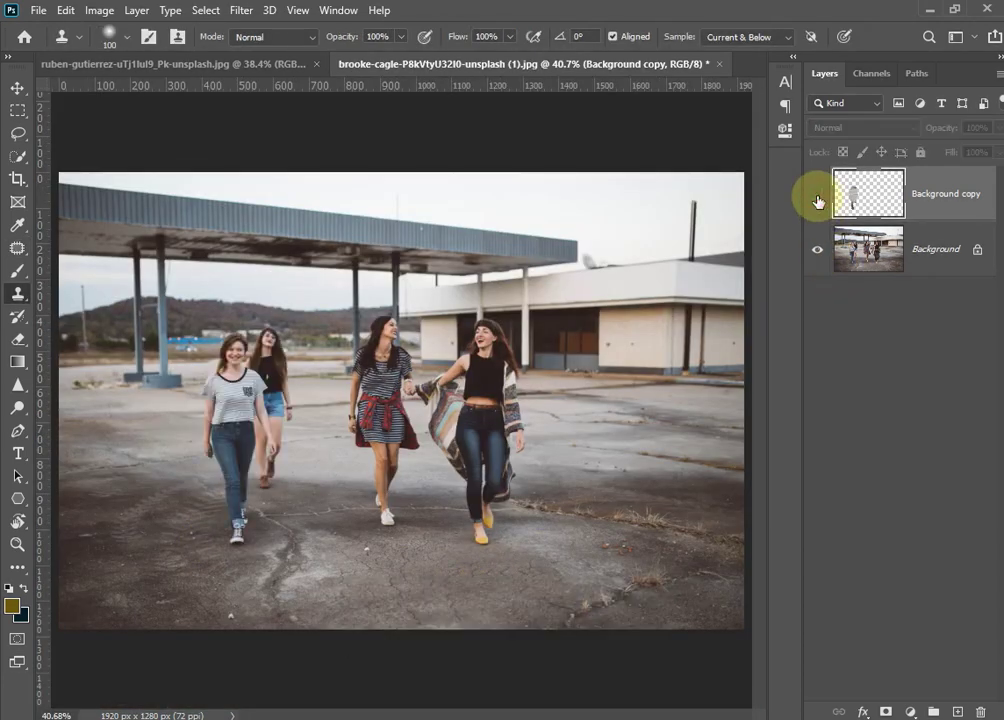
pyautogui.click(817, 200)
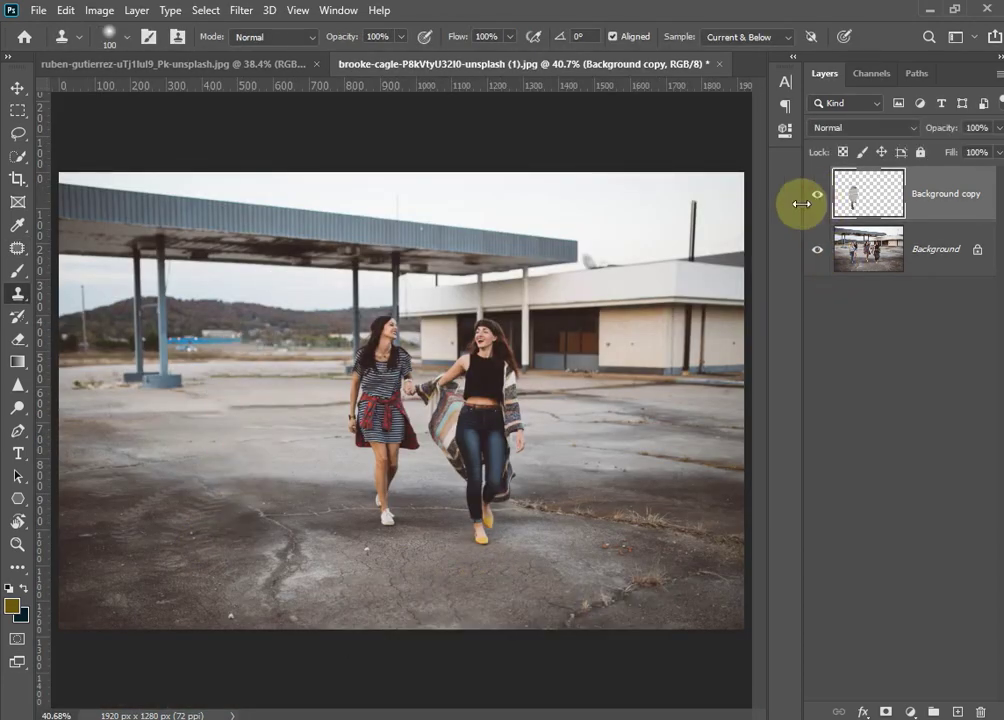